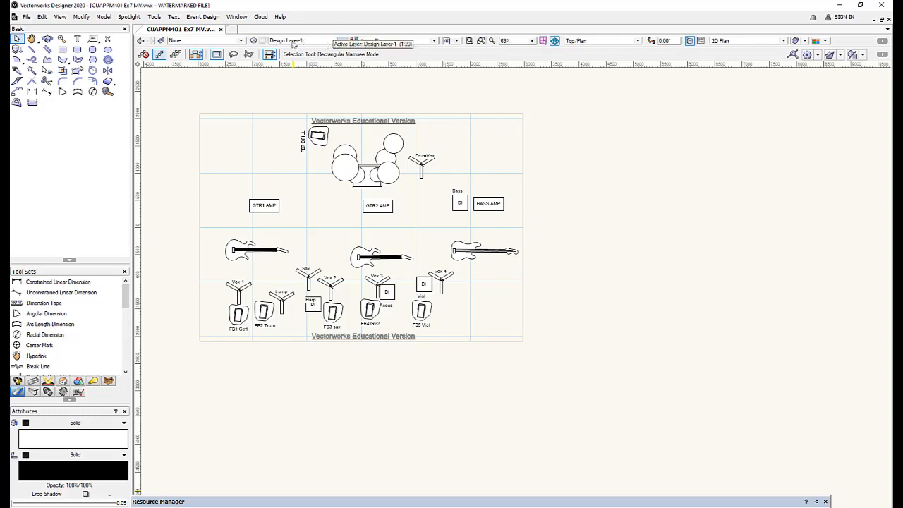
Check the active design layer list and decline the backup copy of the document
{"action": "left_click", "coordinate": [293, 44]}
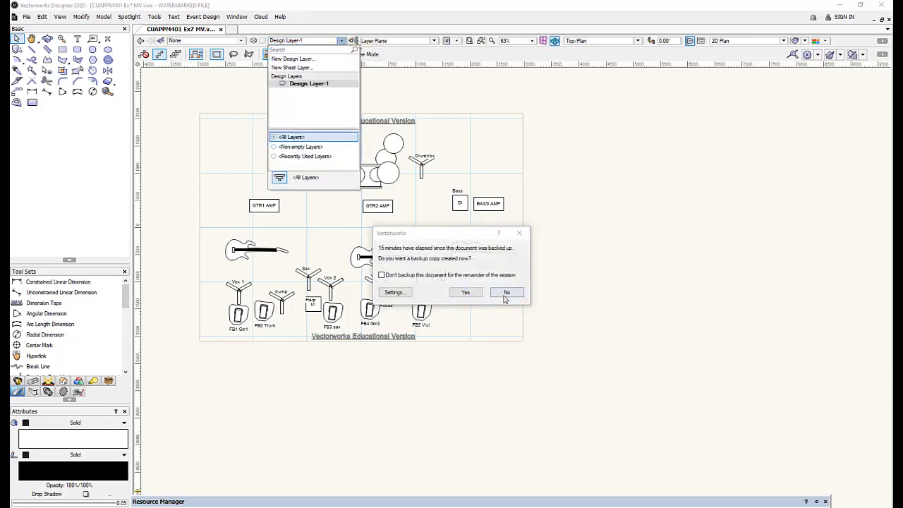
{"action": "left_click", "coordinate": [505, 292]}
{"action": "left_click", "coordinate": [285, 46]}
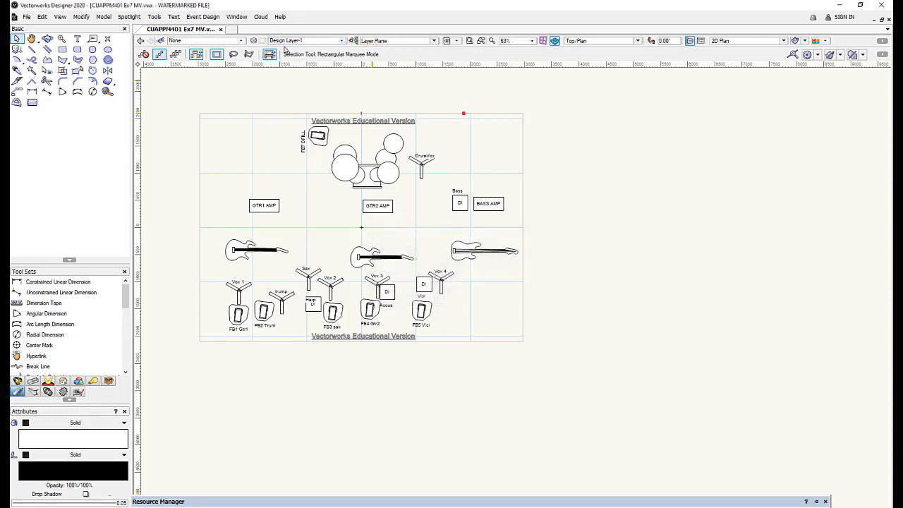
{"action": "left_click", "coordinate": [241, 43]}
{"action": "left_click", "coordinate": [538, 110]}
{"action": "left_click", "coordinate": [264, 206]}
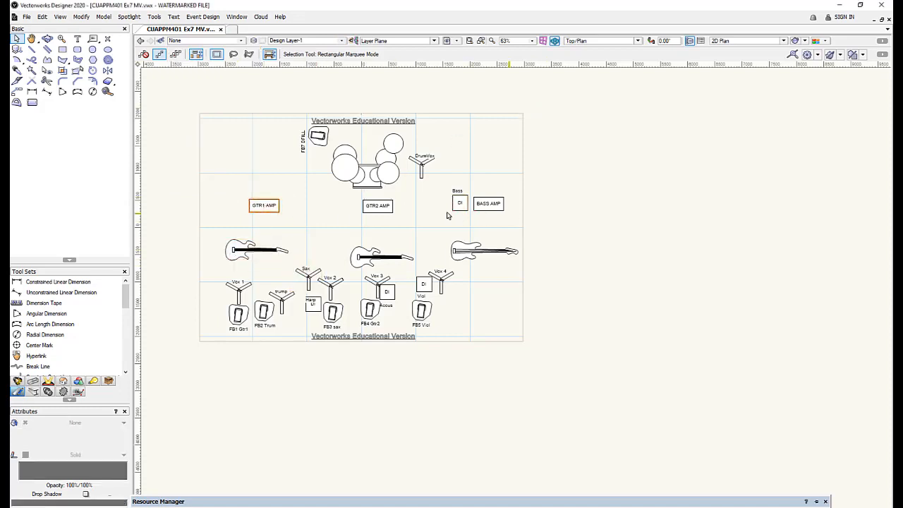
{"action": "left_click", "coordinate": [377, 205], "text": "shift"}
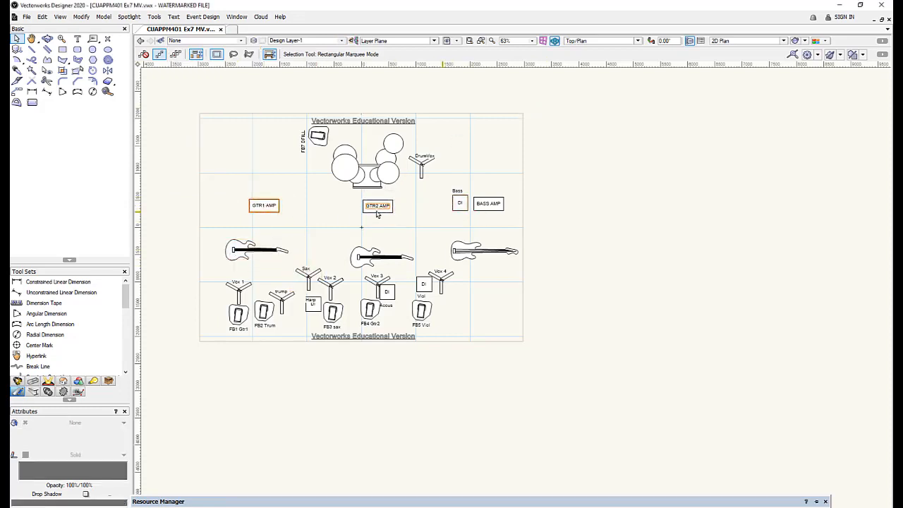
{"action": "left_click", "coordinate": [484, 211], "text": "shift"}
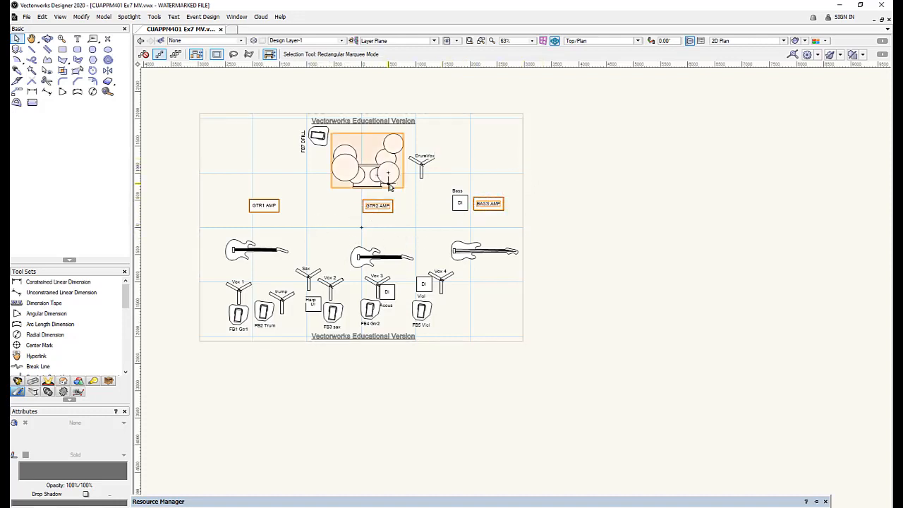
{"action": "left_click", "coordinate": [154, 16]}
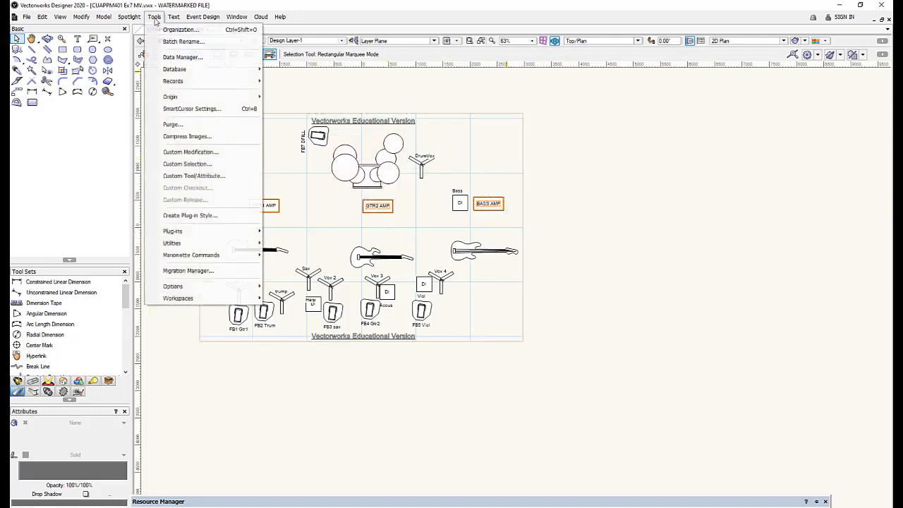
{"action": "left_click", "coordinate": [185, 30]}
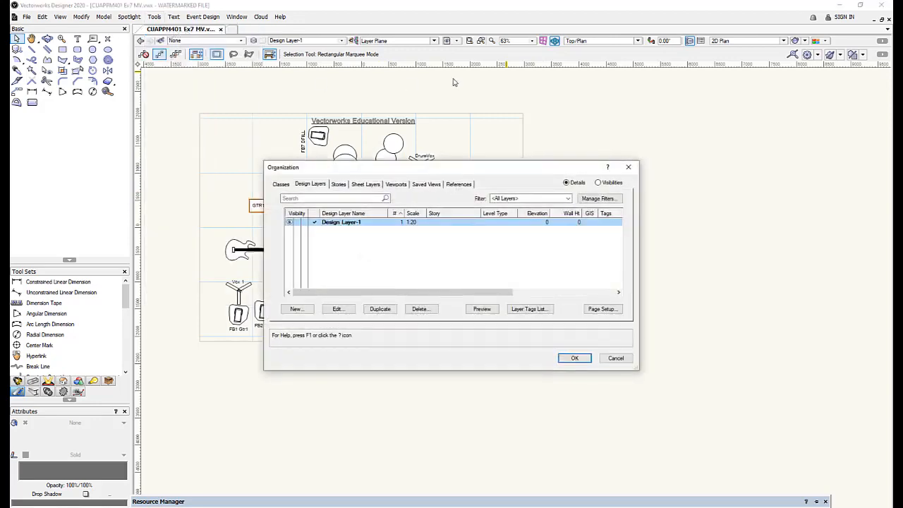
{"action": "left_click", "coordinate": [628, 168]}
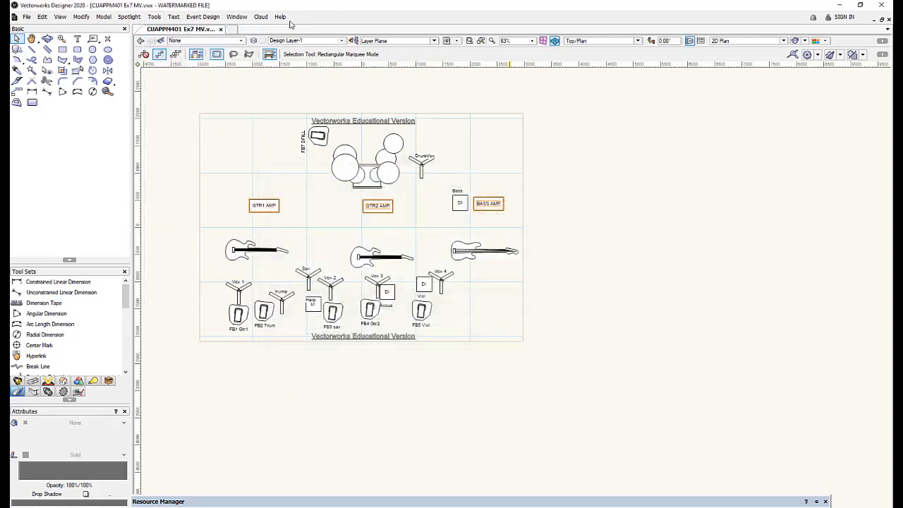
Show the Object Info palette with its shape properties and clear the current selection
{"action": "left_click", "coordinate": [237, 16]}
{"action": "left_click", "coordinate": [239, 17]}
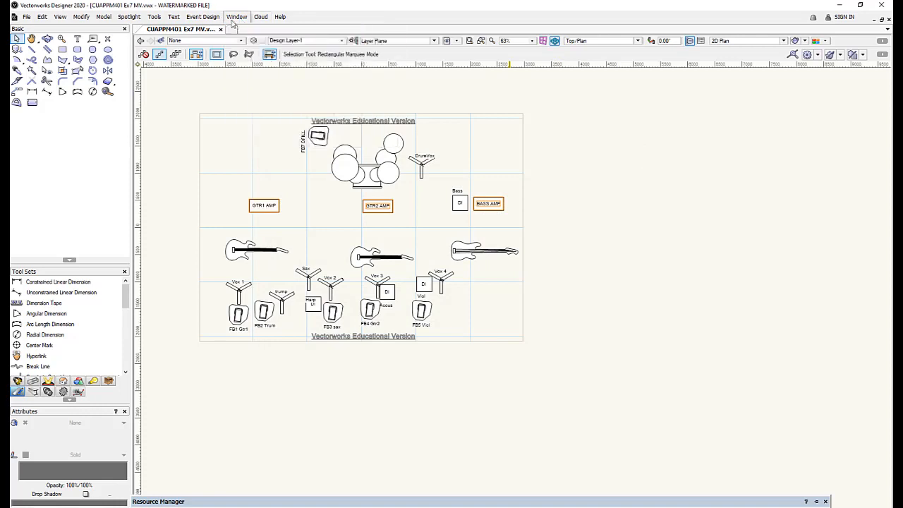
{"action": "left_click", "coordinate": [237, 16]}
{"action": "mouse_move", "coordinate": [317, 31]}
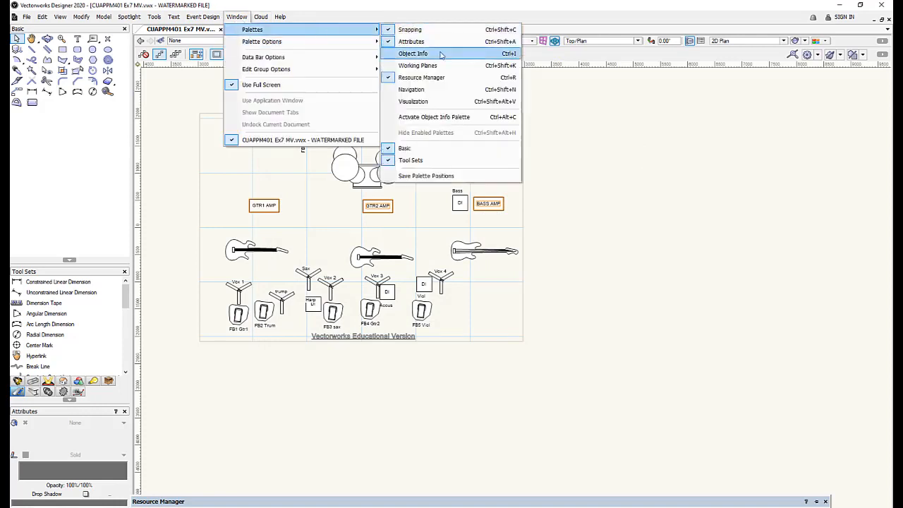
{"action": "left_click", "coordinate": [416, 54]}
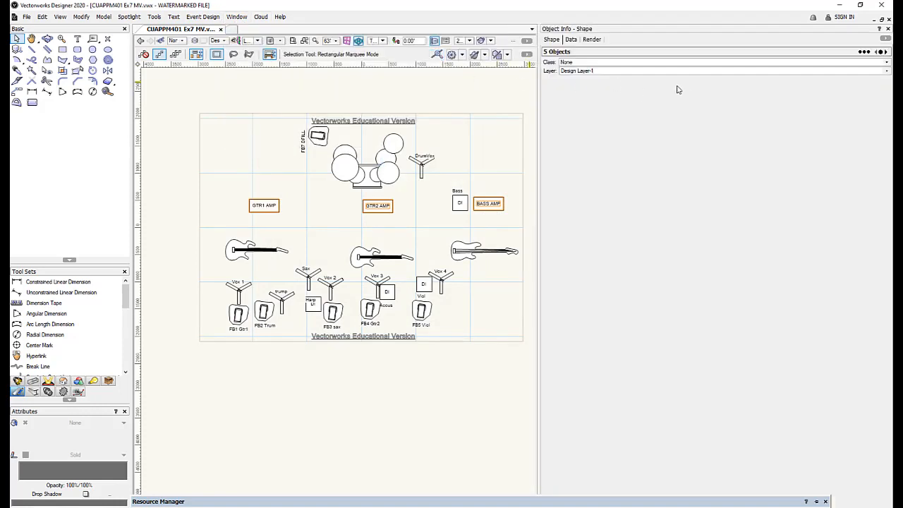
{"action": "left_click", "coordinate": [551, 40]}
{"action": "left_click", "coordinate": [437, 188]}
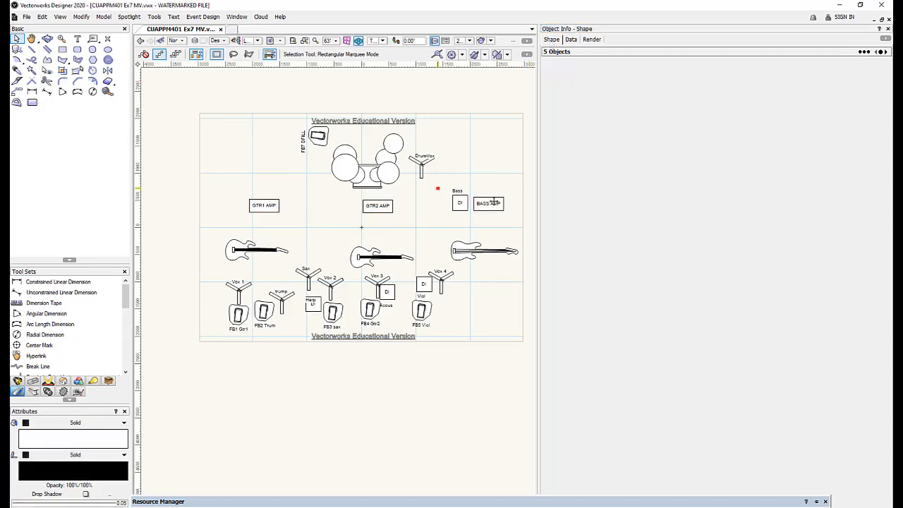
Assign the GTR2 AMP label and its box to the Audio-Main class
{"action": "left_click", "coordinate": [378, 205]}
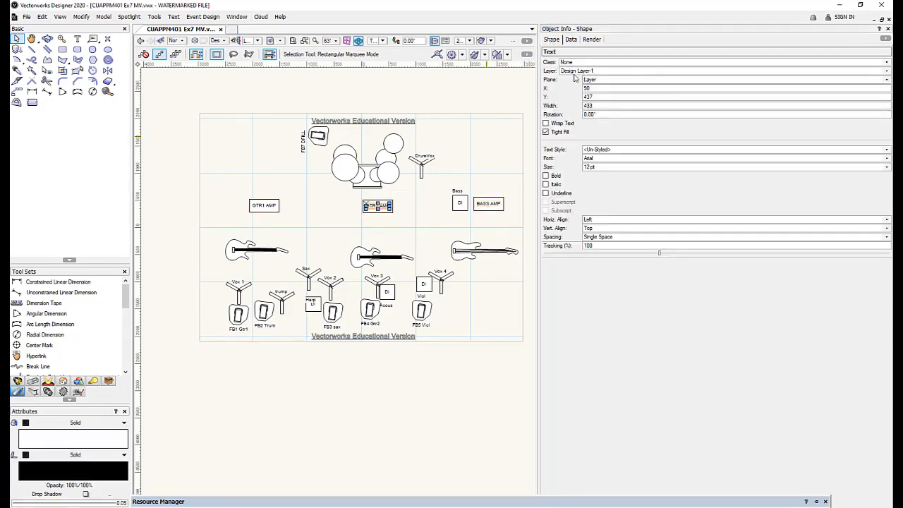
{"action": "left_click", "coordinate": [378, 211], "text": "shift"}
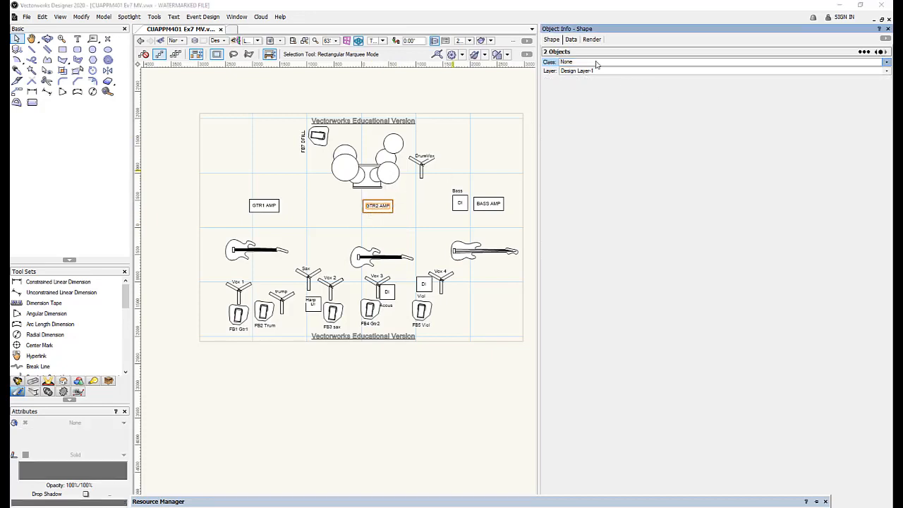
{"action": "left_click", "coordinate": [596, 63]}
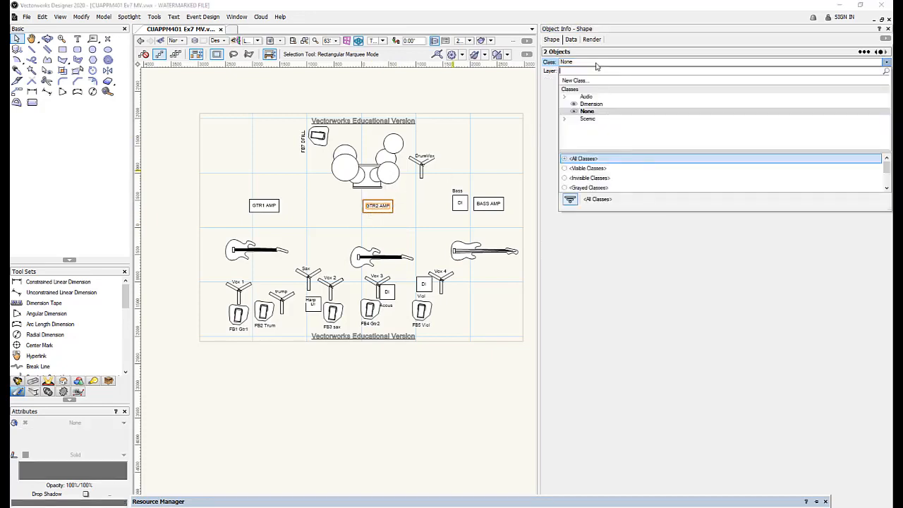
{"action": "left_click", "coordinate": [564, 96]}
{"action": "left_click", "coordinate": [595, 103]}
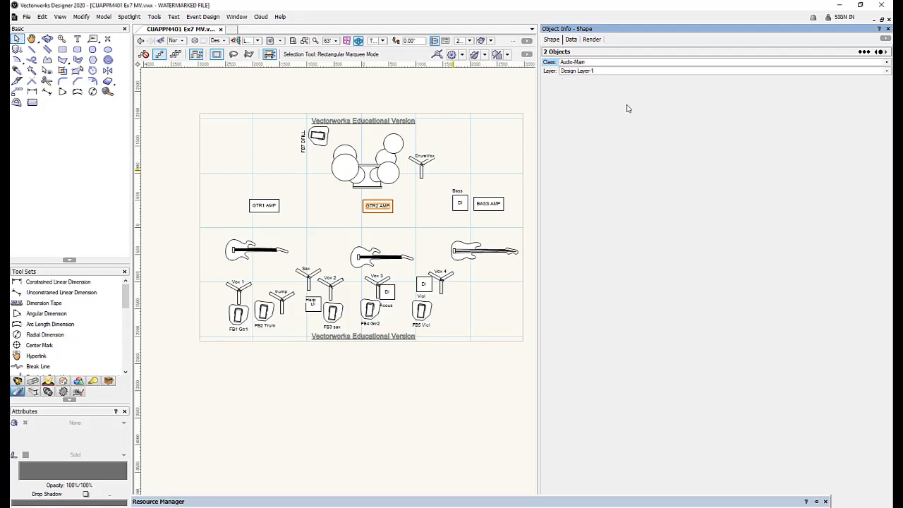
Assign the GTR1 AMP label and its box to the Audio-Main class
{"action": "left_click", "coordinate": [264, 206]}
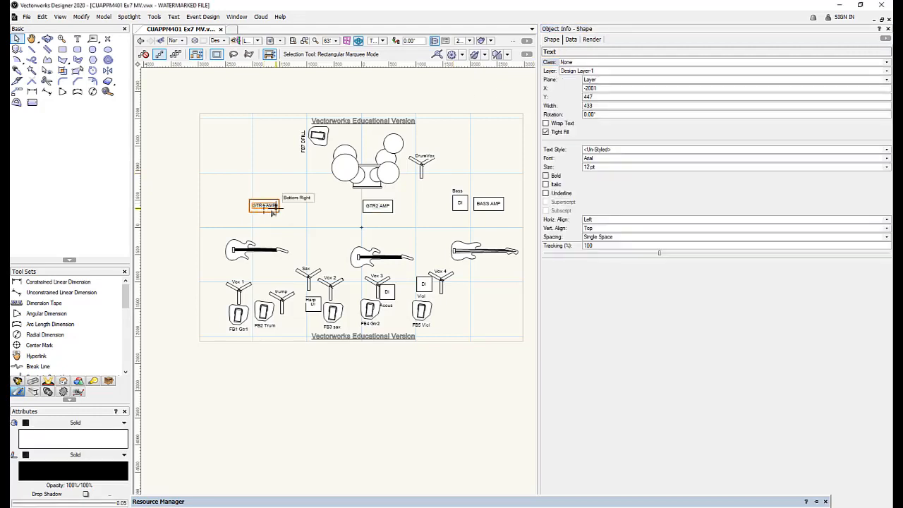
{"action": "left_click", "coordinate": [278, 211], "text": "shift"}
{"action": "left_click", "coordinate": [575, 62]}
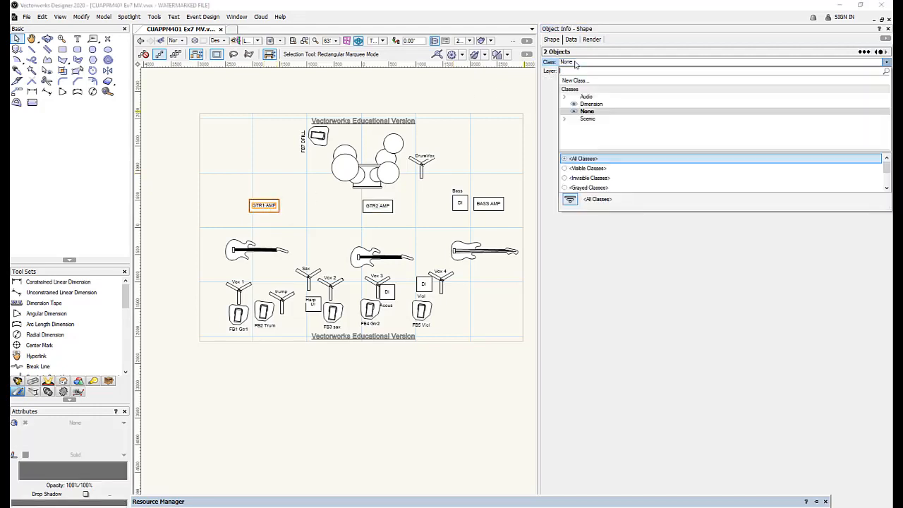
{"action": "left_click", "coordinate": [571, 99]}
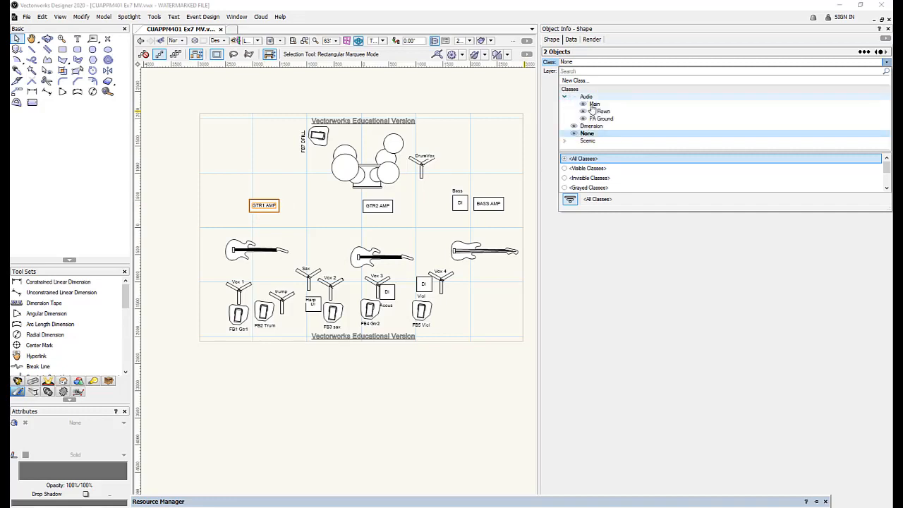
{"action": "left_click", "coordinate": [599, 106]}
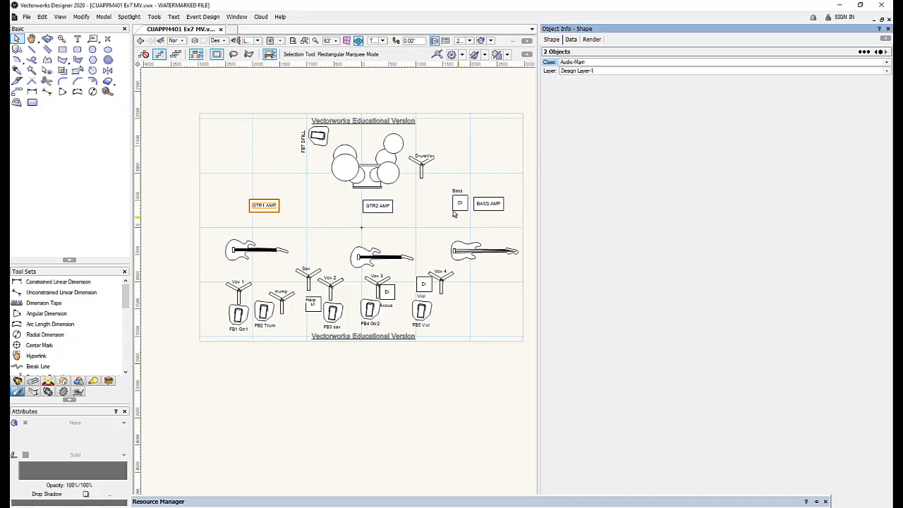
Assign the BASS AMP label and its box to the Audio-Main class, and deselect them
{"action": "left_click", "coordinate": [480, 203]}
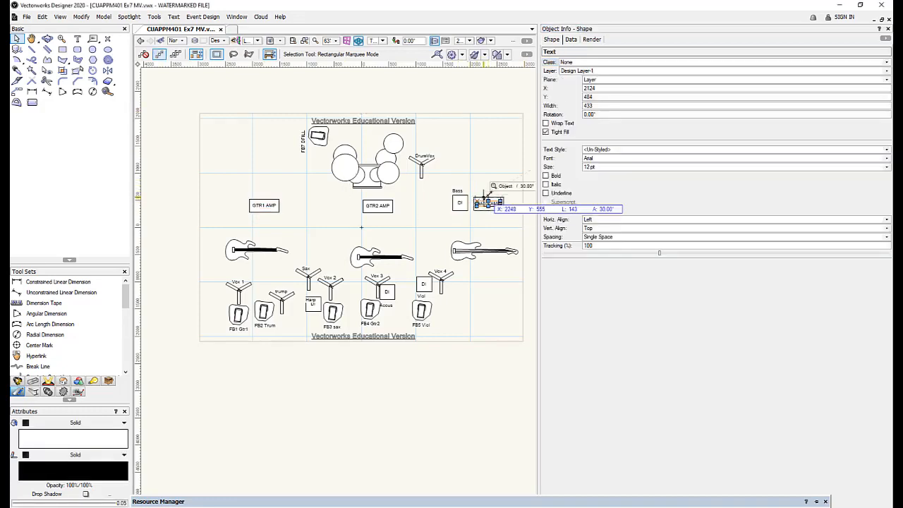
{"action": "left_click", "coordinate": [492, 218]}
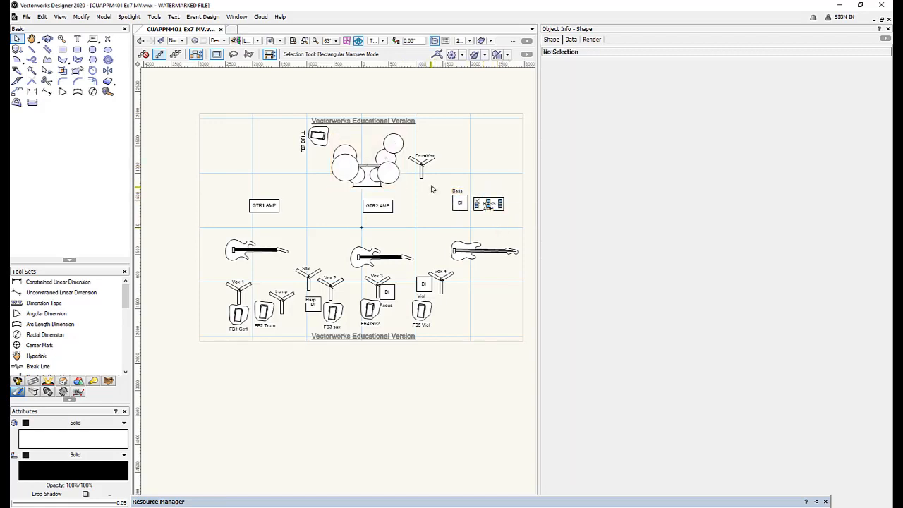
{"action": "left_click", "coordinate": [489, 204]}
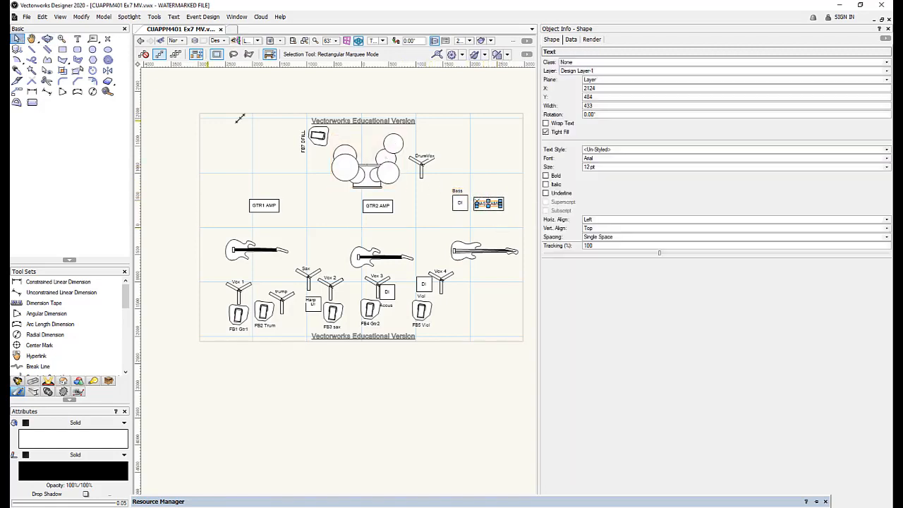
{"action": "left_click", "coordinate": [478, 203], "text": "shift"}
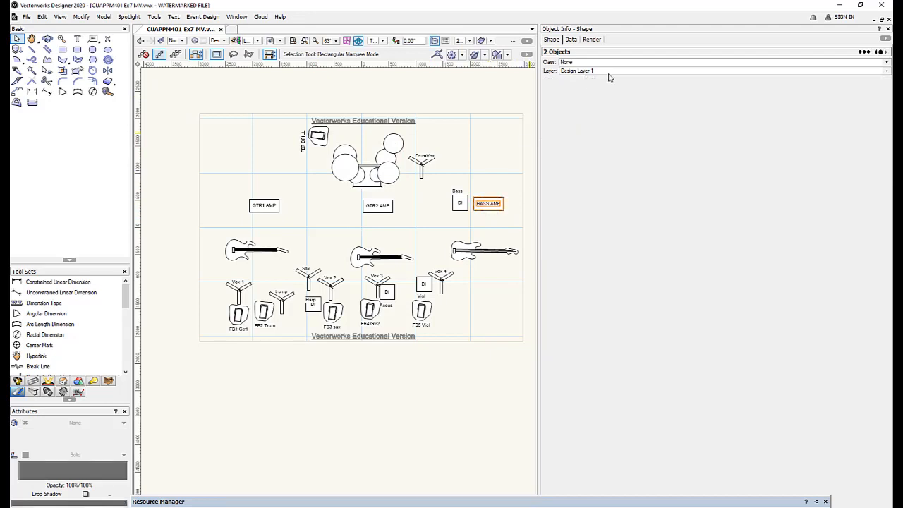
{"action": "left_click", "coordinate": [590, 62]}
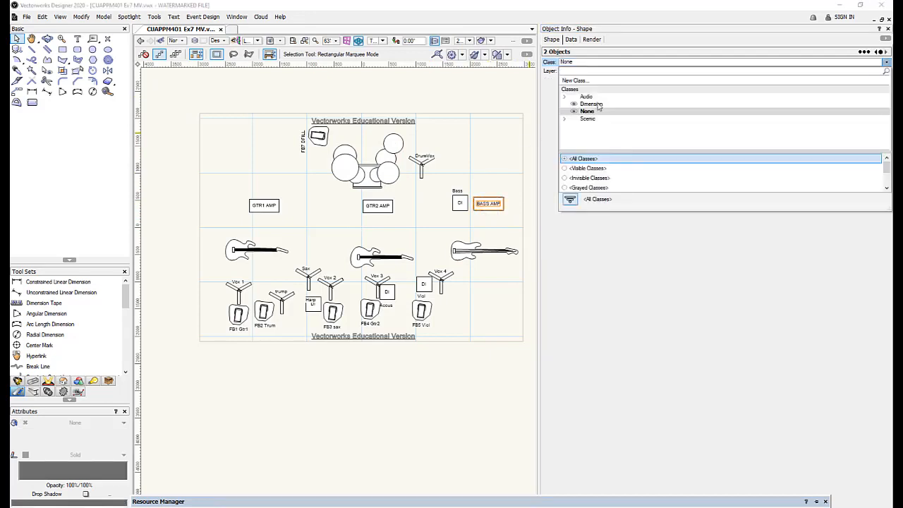
{"action": "left_click", "coordinate": [564, 96]}
{"action": "left_click", "coordinate": [610, 110]}
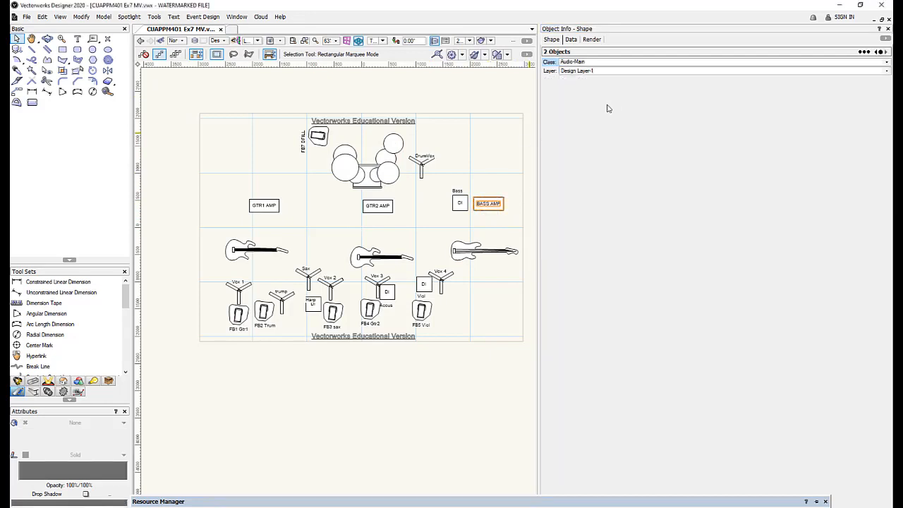
{"action": "left_click", "coordinate": [479, 152]}
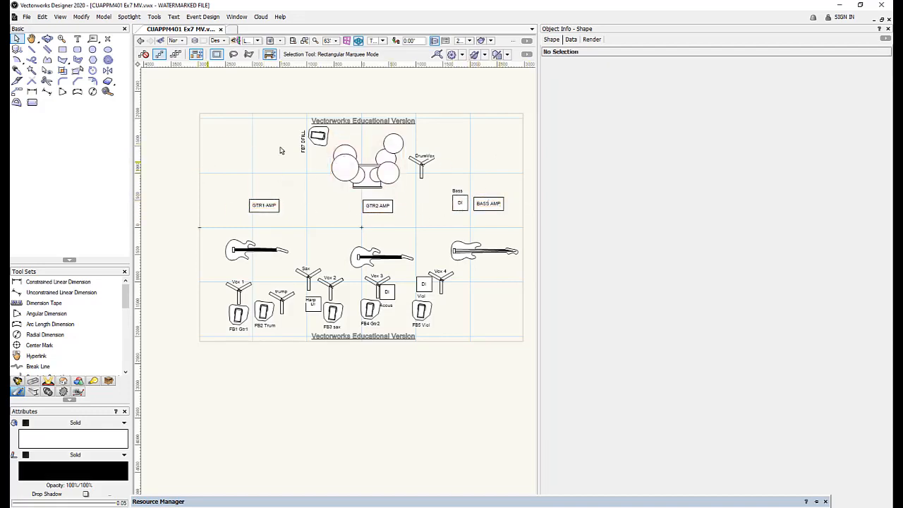
Review the document's classes and design layers in the Organization dialog, and close it without changes
{"action": "left_click", "coordinate": [154, 18]}
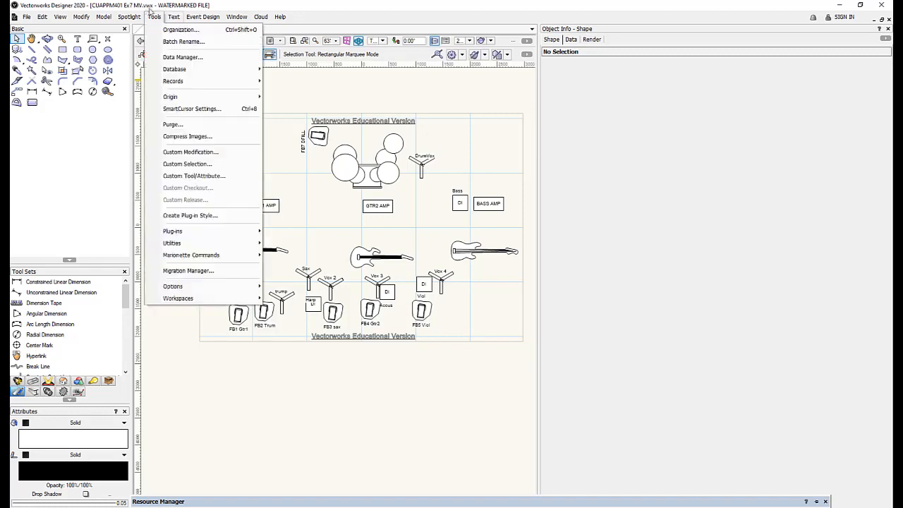
{"action": "left_click", "coordinate": [144, 6]}
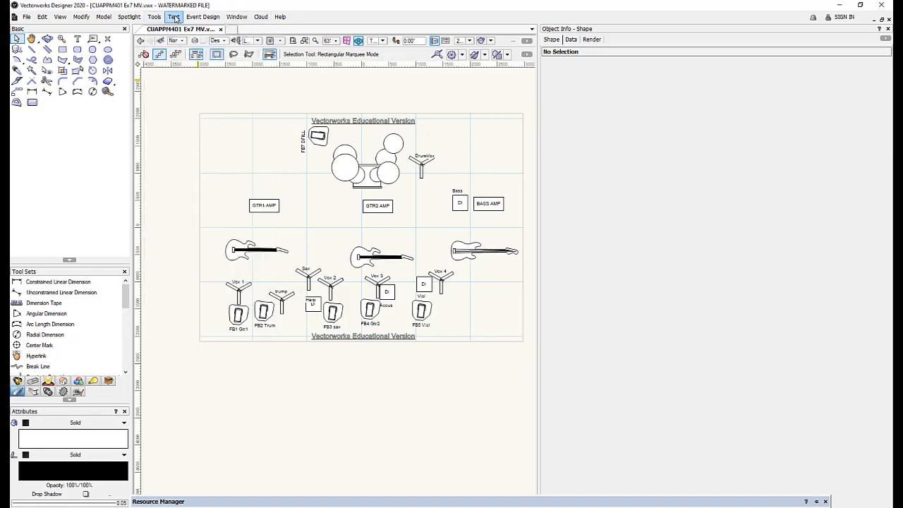
{"action": "left_click", "coordinate": [155, 18]}
{"action": "left_click", "coordinate": [164, 31]}
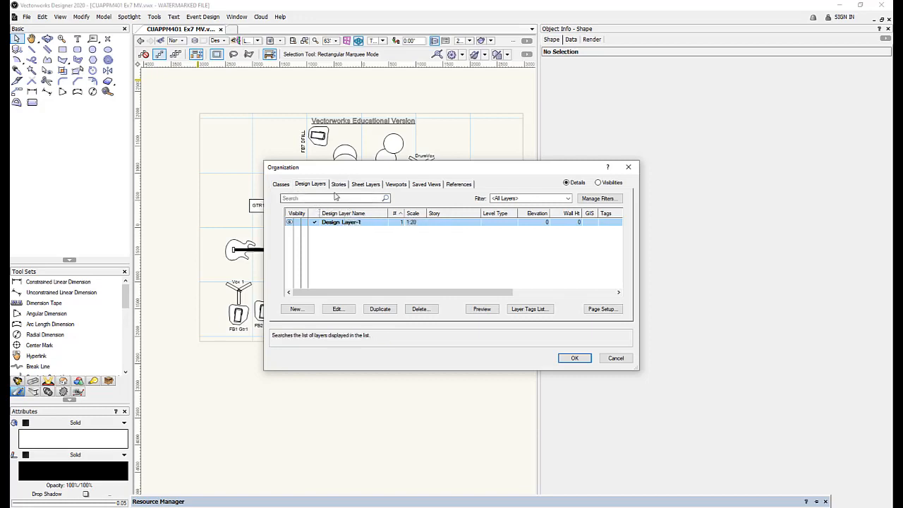
{"action": "left_click", "coordinate": [280, 185]}
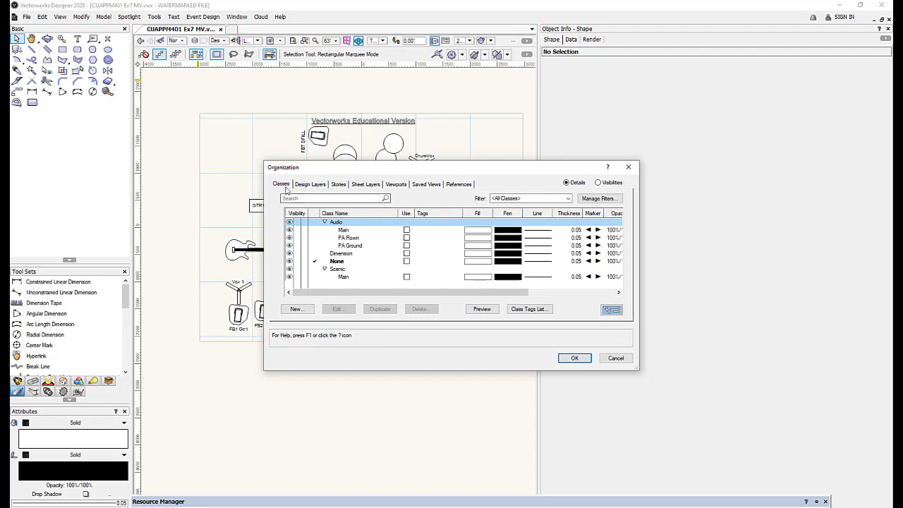
{"action": "left_click", "coordinate": [309, 184]}
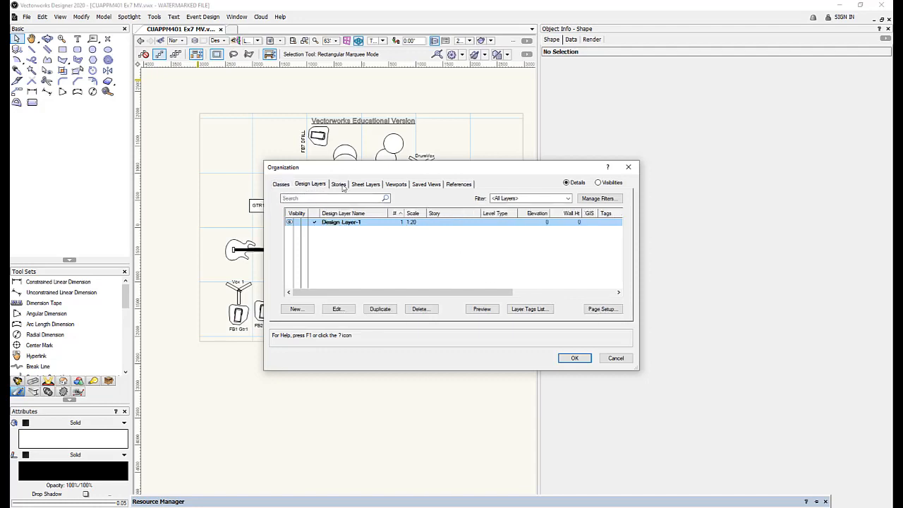
{"action": "left_click", "coordinate": [627, 169]}
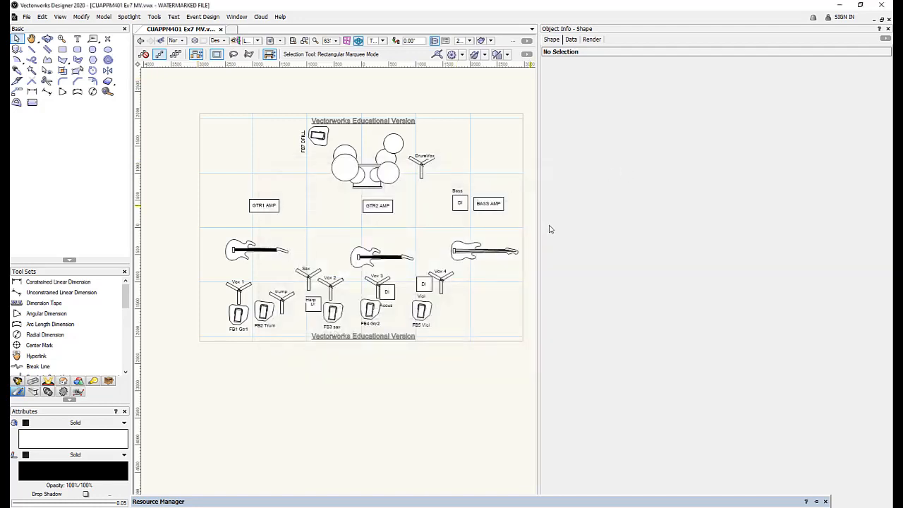
Draw a rectangle about 5940 by 4198 mm along the page border, from its upper-left to its lower-right corner
{"action": "left_click", "coordinate": [65, 50]}
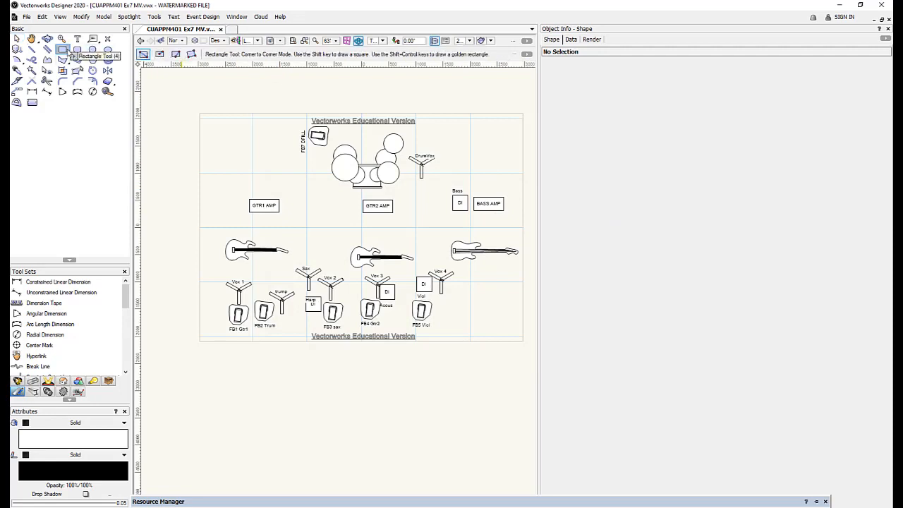
{"action": "left_click", "coordinate": [199, 113]}
{"action": "left_click", "coordinate": [523, 341]}
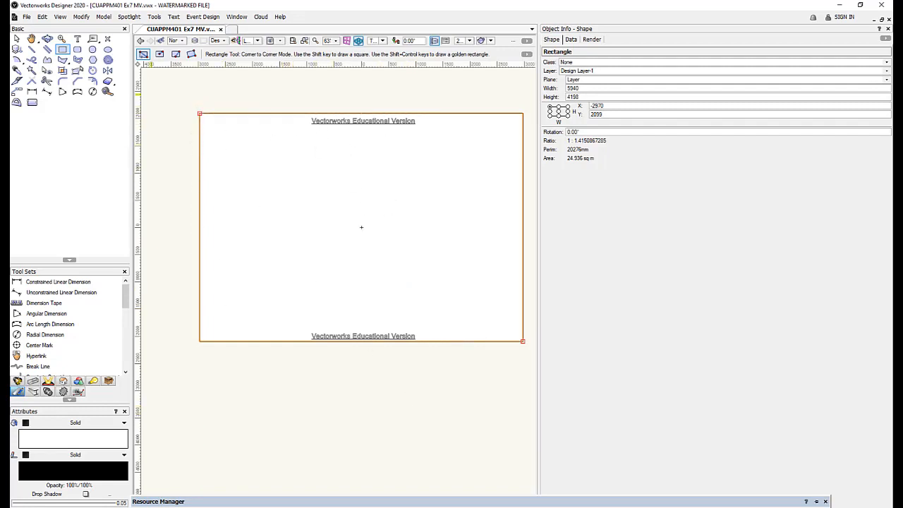
Create a viewport from the page border rectangle on a new sheet layer Sht-1 titled "Print Layer"
{"action": "left_click", "coordinate": [60, 17]}
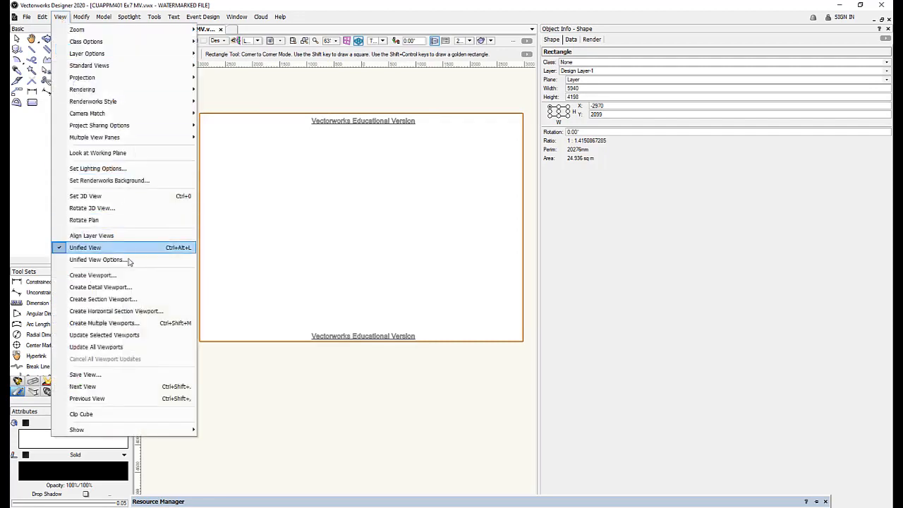
{"action": "left_click", "coordinate": [129, 275]}
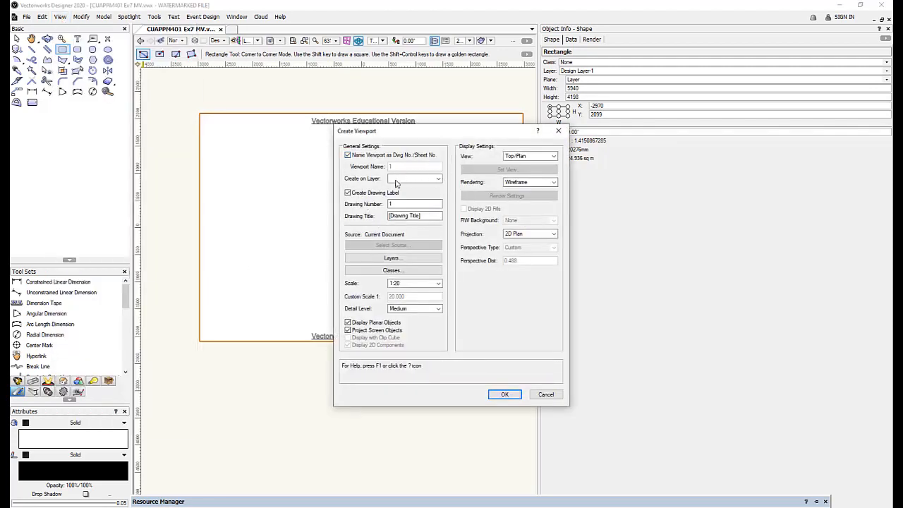
{"action": "left_click", "coordinate": [410, 179]}
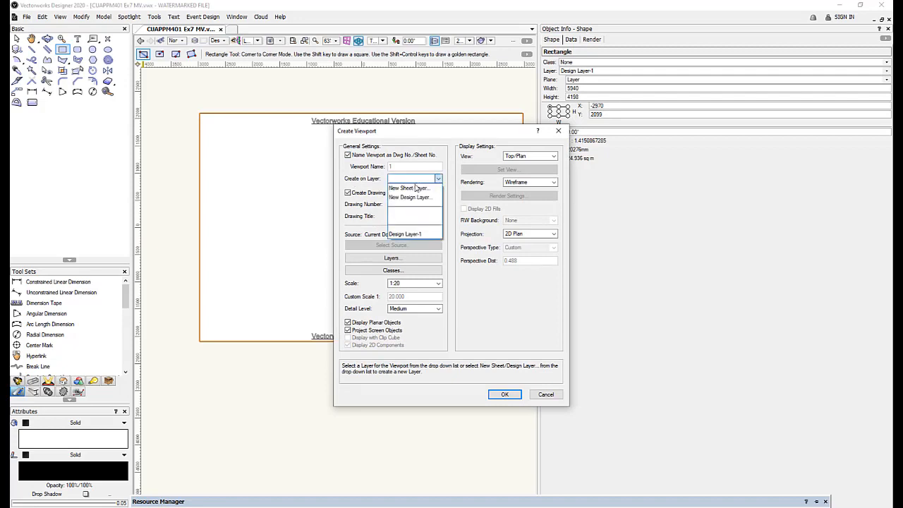
{"action": "left_click", "coordinate": [415, 188]}
{"action": "key", "text": "Tab"}
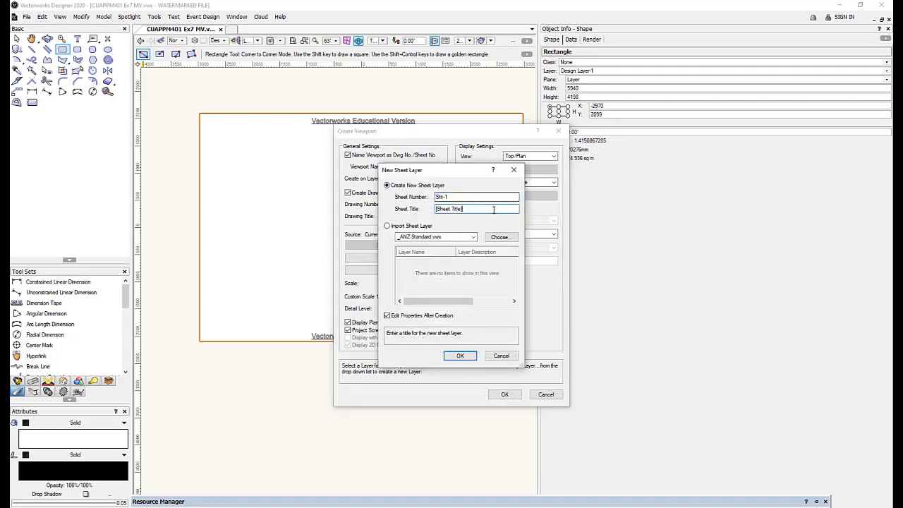
{"action": "type", "text": "Print Layer"}
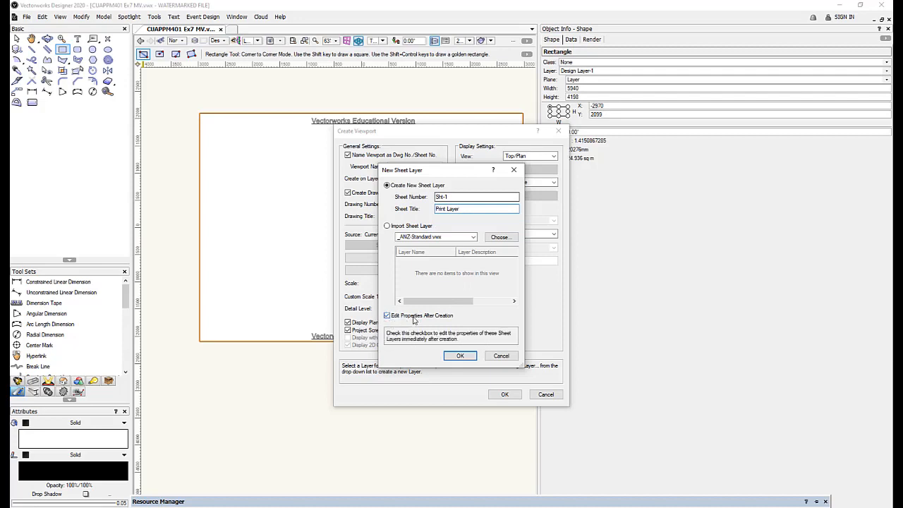
{"action": "left_click", "coordinate": [460, 355]}
{"action": "left_click", "coordinate": [471, 340]}
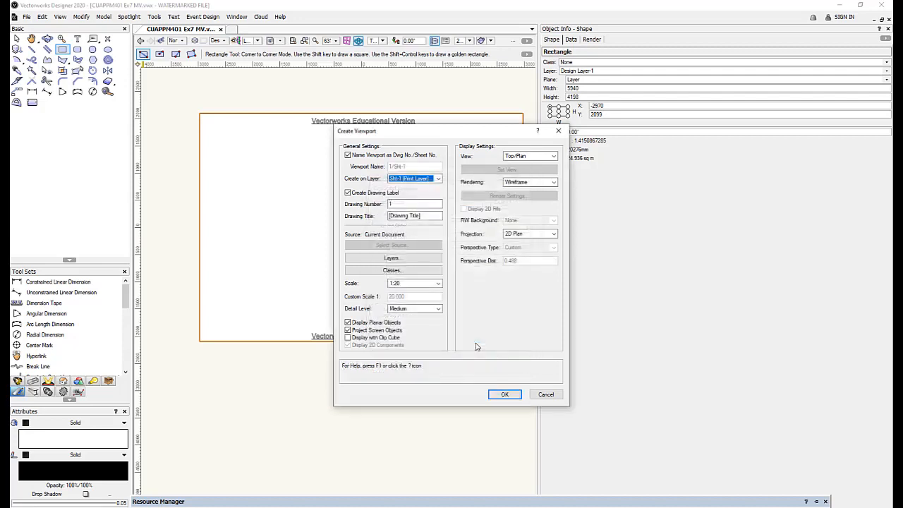
{"action": "left_click", "coordinate": [504, 394]}
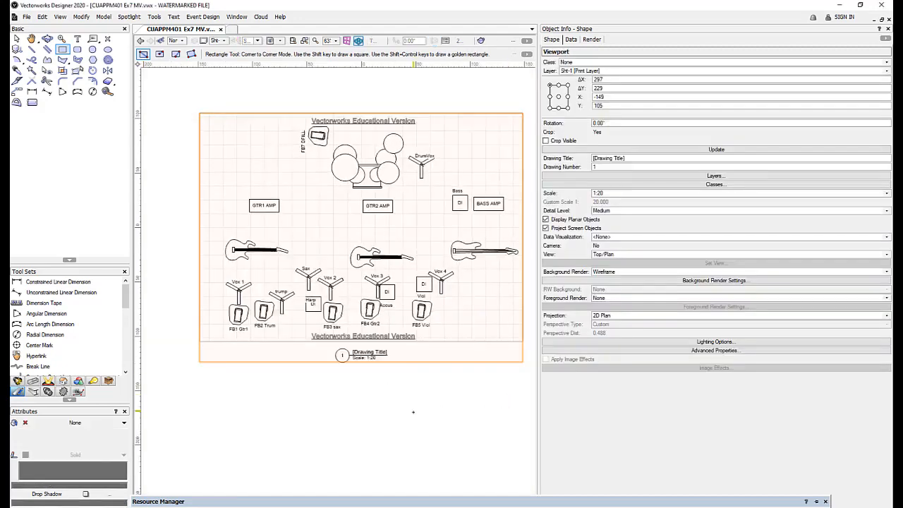
Delete the drawing label from the viewport's annotations and exit annotation editing
{"action": "left_click", "coordinate": [413, 411]}
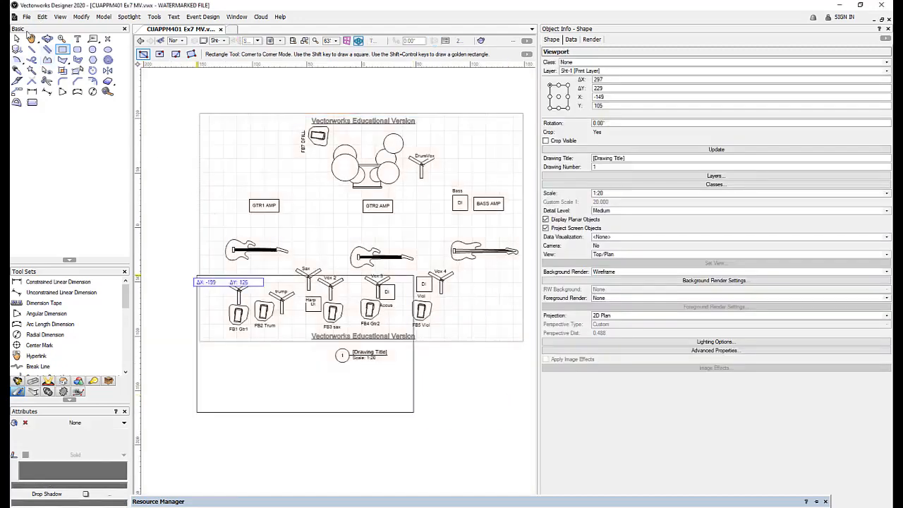
{"action": "left_click", "coordinate": [17, 38]}
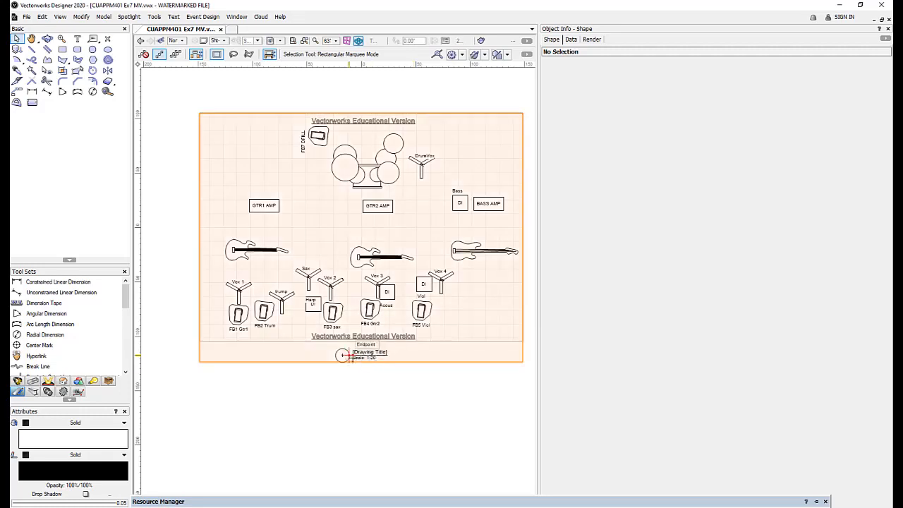
{"action": "double_click", "coordinate": [364, 354]}
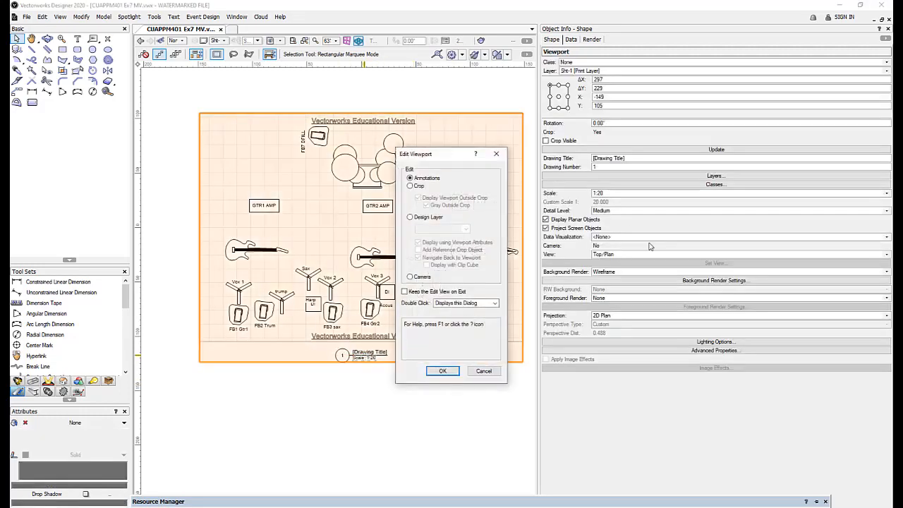
{"action": "left_click", "coordinate": [442, 371]}
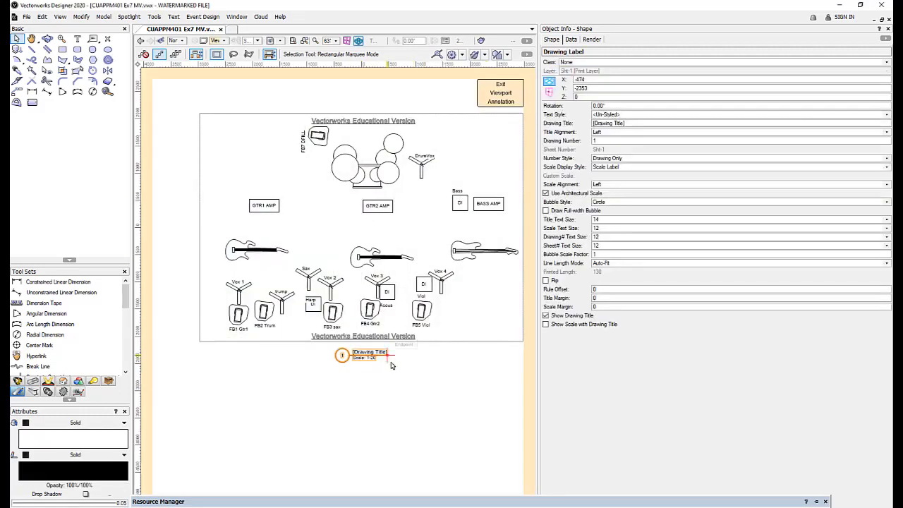
{"action": "key", "text": "Delete"}
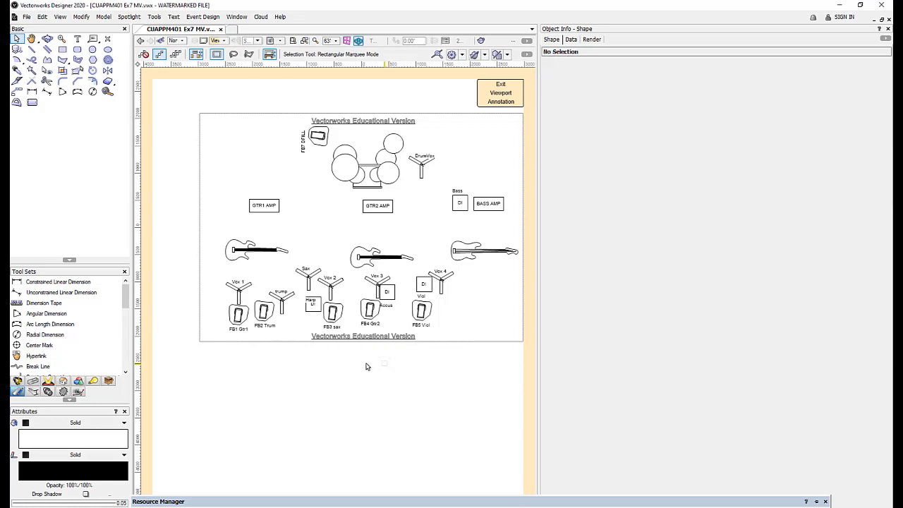
{"action": "left_click", "coordinate": [492, 97]}
{"action": "left_click", "coordinate": [402, 366]}
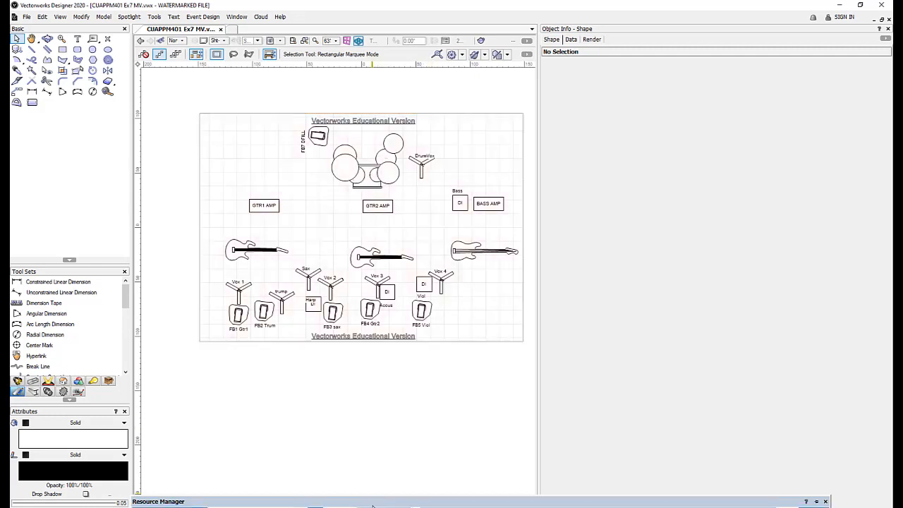
Find the Spotlight Simple Title Block among the library resources and insert it in the sheet's upper-right area
{"action": "mouse_move", "coordinate": [375, 501]}
{"action": "left_mouse_down"}
{"action": "mouse_move", "coordinate": [356, 220]}
{"action": "mouse_move", "coordinate": [362, 381]}
{"action": "mouse_move", "coordinate": [384, 367]}
{"action": "mouse_move", "coordinate": [362, 268]}
{"action": "left_mouse_up"}
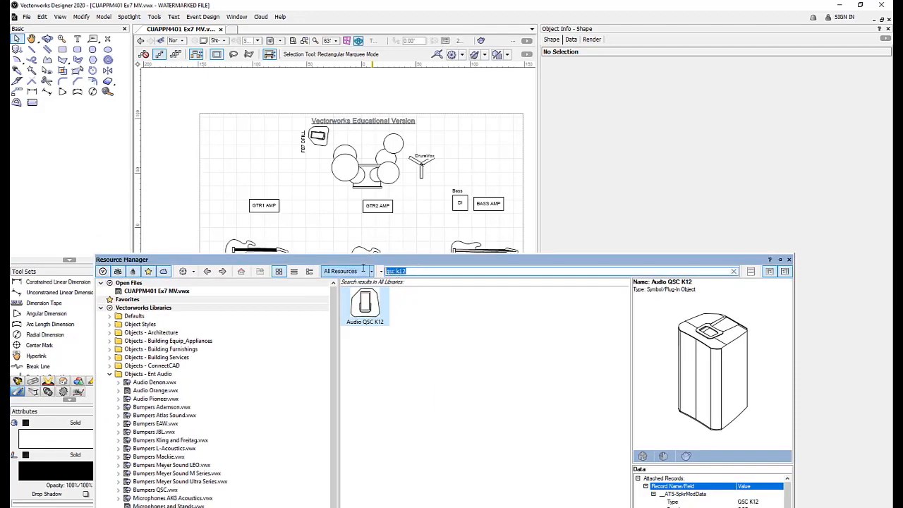
{"action": "type", "text": "spotlight simple"}
{"action": "double_click", "coordinate": [414, 304]}
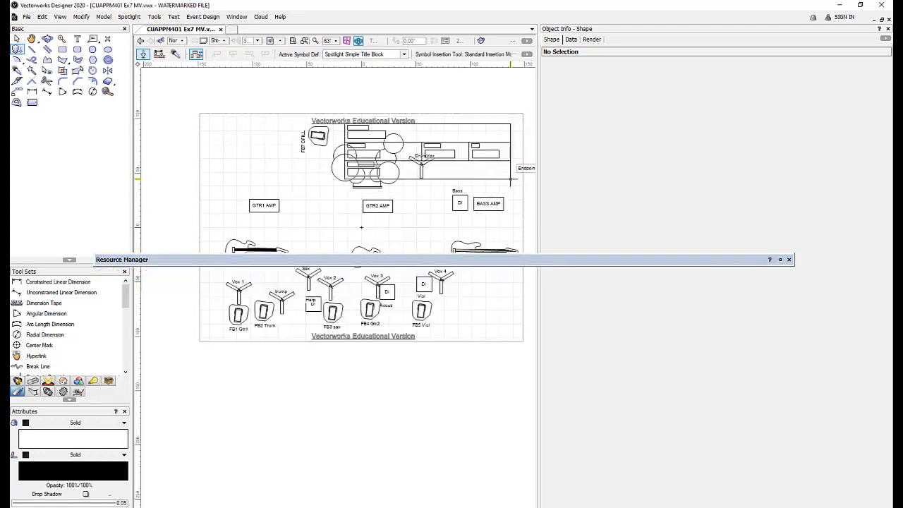
{"action": "left_click", "coordinate": [510, 179]}
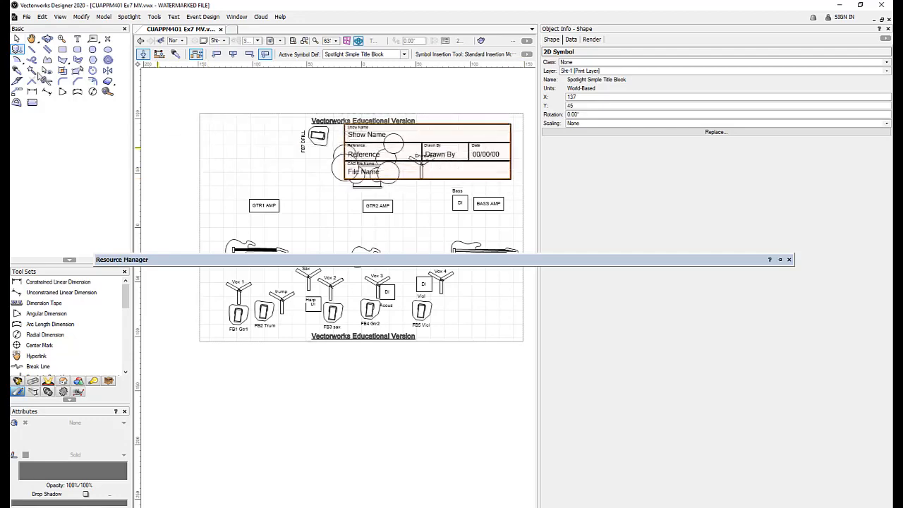
{"action": "left_click", "coordinate": [17, 39]}
{"action": "mouse_move", "coordinate": [359, 264]}
{"action": "left_click_drag", "start_coordinate": [352, 258], "coordinate": [372, 457]}
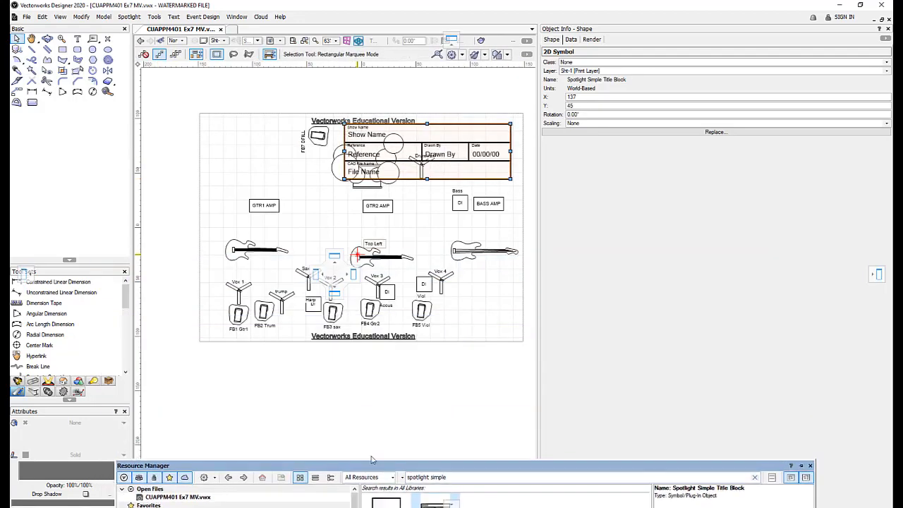
Shrink the title block to about 0.58 of its width and 0.67 of its height
{"action": "left_click_drag", "start_coordinate": [344, 124], "coordinate": [413, 124]}
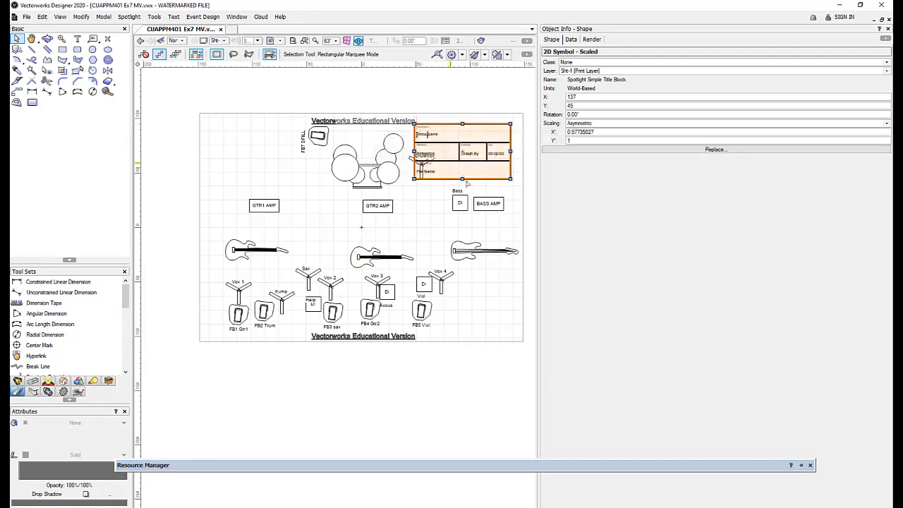
{"action": "left_click_drag", "start_coordinate": [462, 179], "coordinate": [463, 165]}
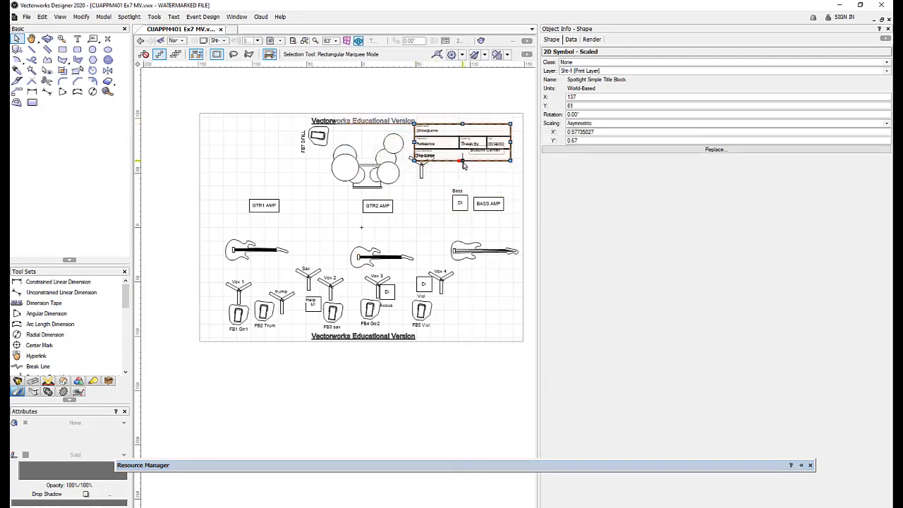
{"action": "left_click", "coordinate": [469, 180]}
Move the title block to the sheet's upper-left corner and rotate it 90° counterclockwise, fitting it inside the border
{"action": "left_click_drag", "start_coordinate": [472, 130], "coordinate": [244, 139]}
{"action": "left_click", "coordinate": [477, 161]}
{"action": "mouse_move", "coordinate": [476, 160]}
{"action": "left_mouse_down"}
{"action": "mouse_move", "coordinate": [268, 163]}
{"action": "mouse_move", "coordinate": [460, 371]}
{"action": "mouse_move", "coordinate": [479, 325]}
{"action": "mouse_move", "coordinate": [293, 177]}
{"action": "mouse_move", "coordinate": [259, 173]}
{"action": "left_mouse_up"}
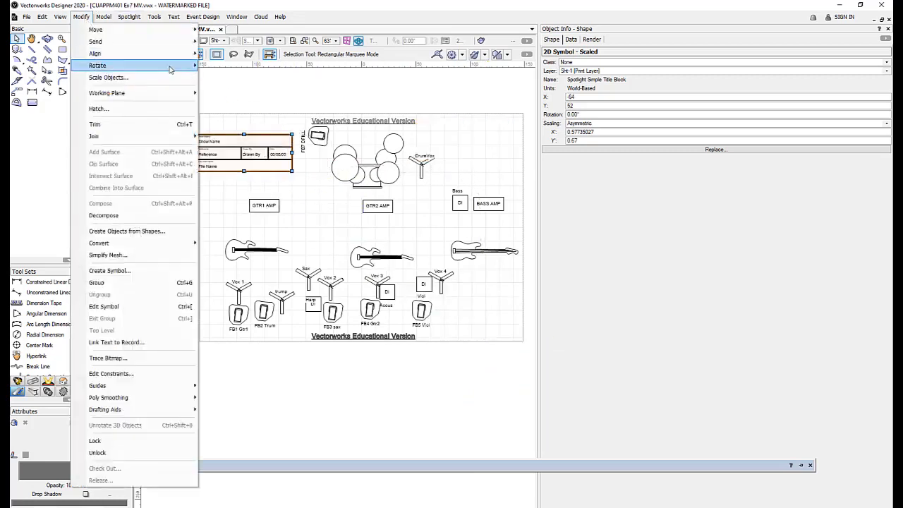
{"action": "mouse_move", "coordinate": [172, 67]}
{"action": "left_click", "coordinate": [257, 96]}
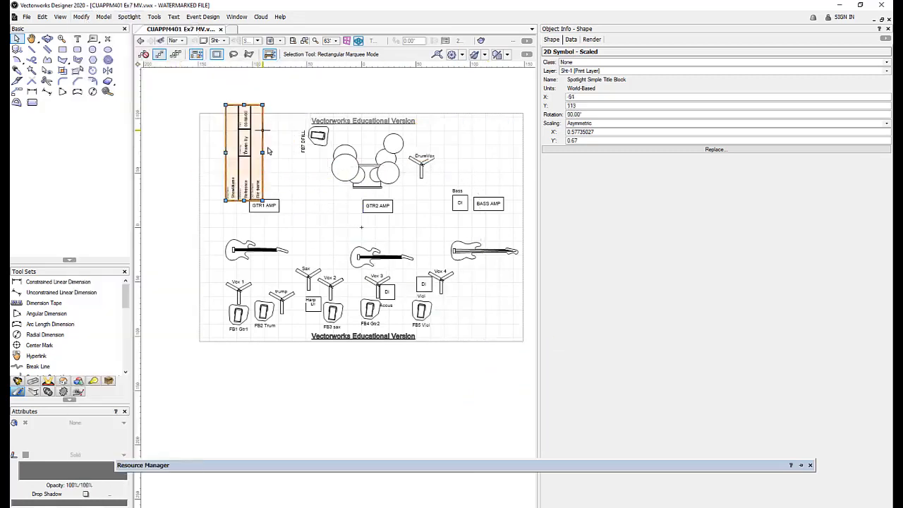
{"action": "mouse_move", "coordinate": [243, 141]}
{"action": "left_mouse_down"}
{"action": "mouse_move", "coordinate": [224, 152]}
{"action": "mouse_move", "coordinate": [382, 151]}
{"action": "mouse_move", "coordinate": [227, 146]}
{"action": "mouse_move", "coordinate": [235, 145]}
{"action": "left_mouse_up"}
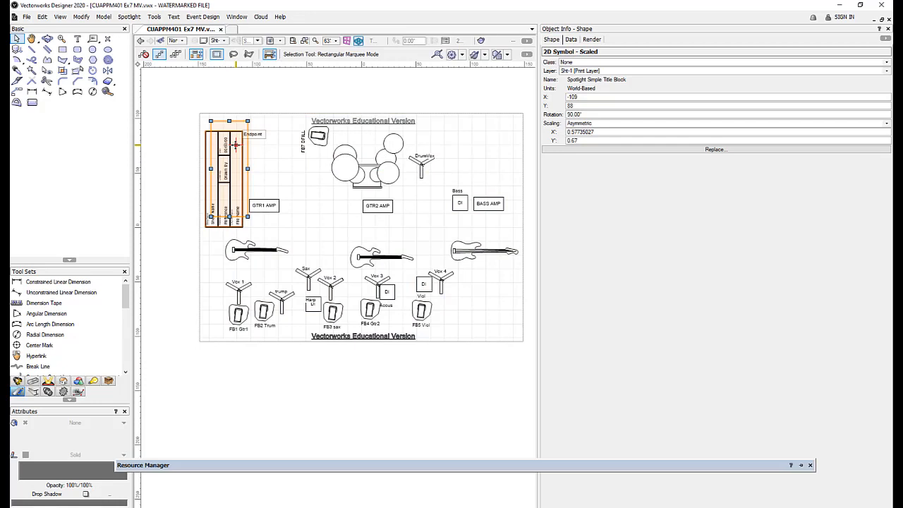
{"action": "left_click", "coordinate": [274, 147]}
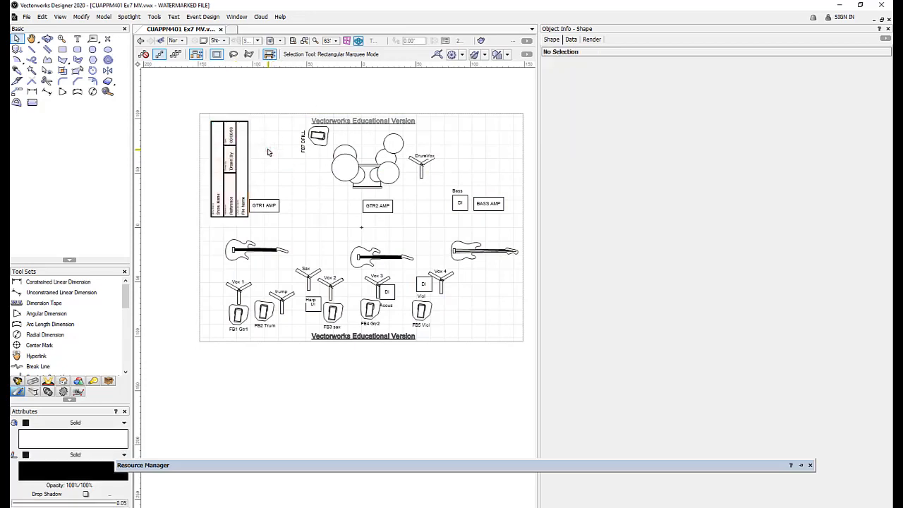
Set the title block's Show Name to "Covid Crash" in its record data
{"action": "left_click", "coordinate": [233, 148]}
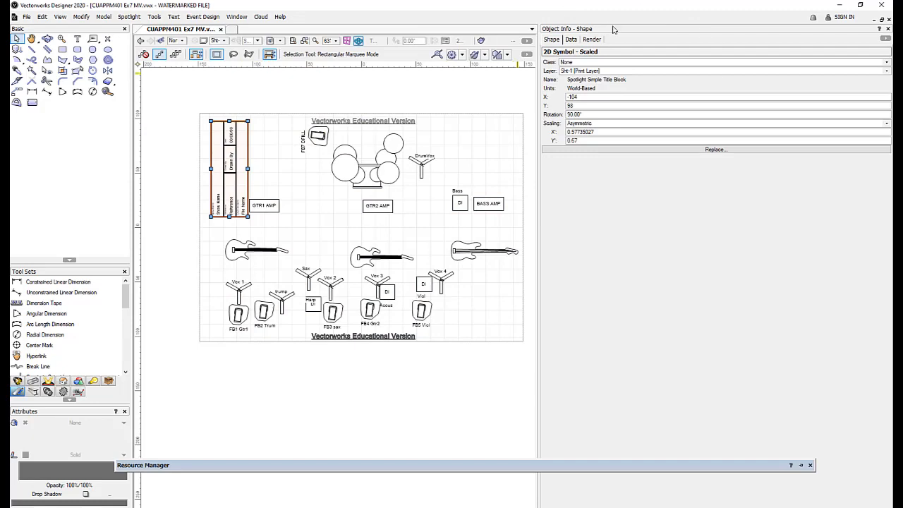
{"action": "left_click", "coordinate": [571, 40]}
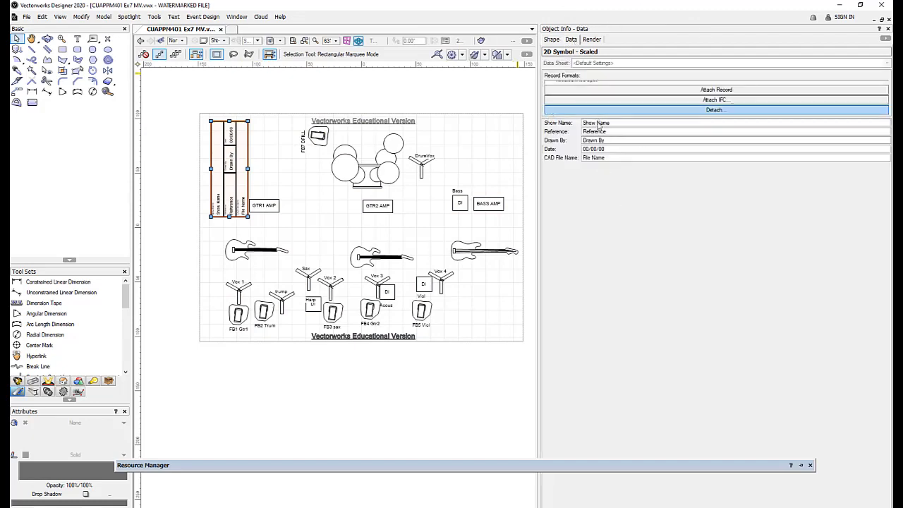
{"action": "left_click", "coordinate": [546, 124]}
{"action": "type", "text": "Col"}
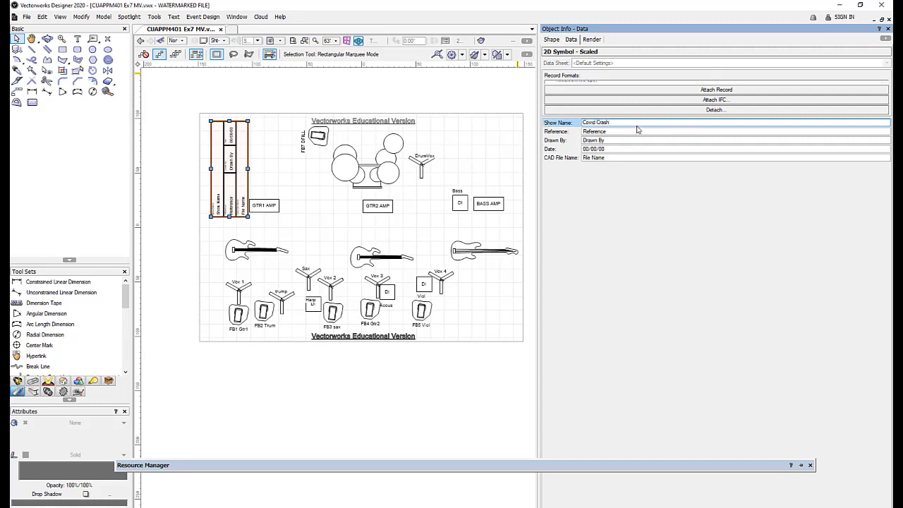
Enter the drafter's name as Drawn By and set the title block's Date to 08/04/2020
{"action": "left_click_drag", "start_coordinate": [632, 140], "coordinate": [583, 139]}
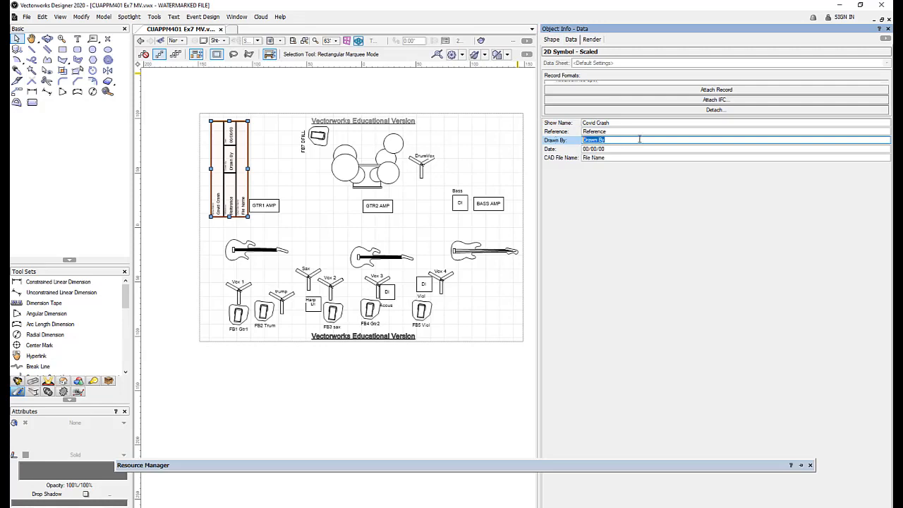
{"action": "type", "text": "M-Vernau"}
{"action": "left_click_drag", "start_coordinate": [622, 150], "coordinate": [565, 147]}
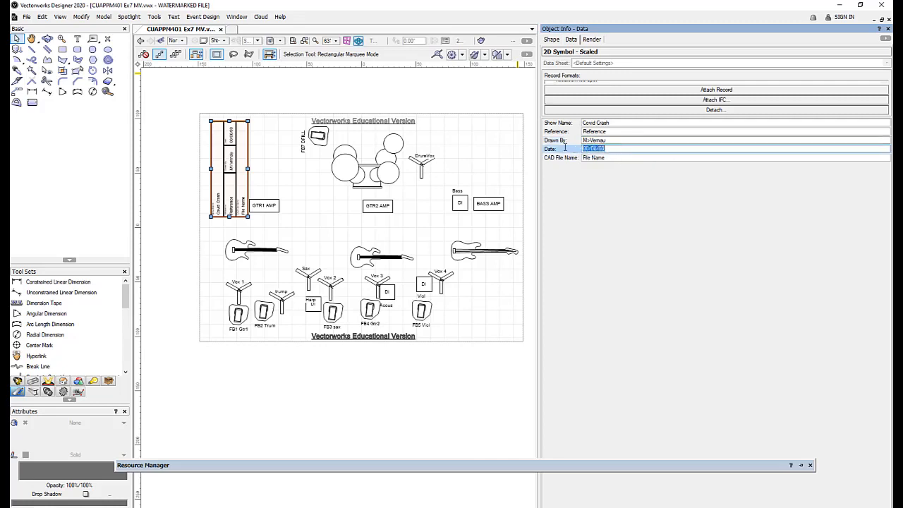
{"action": "type", "text": "02"}
{"action": "left_click", "coordinate": [591, 140]}
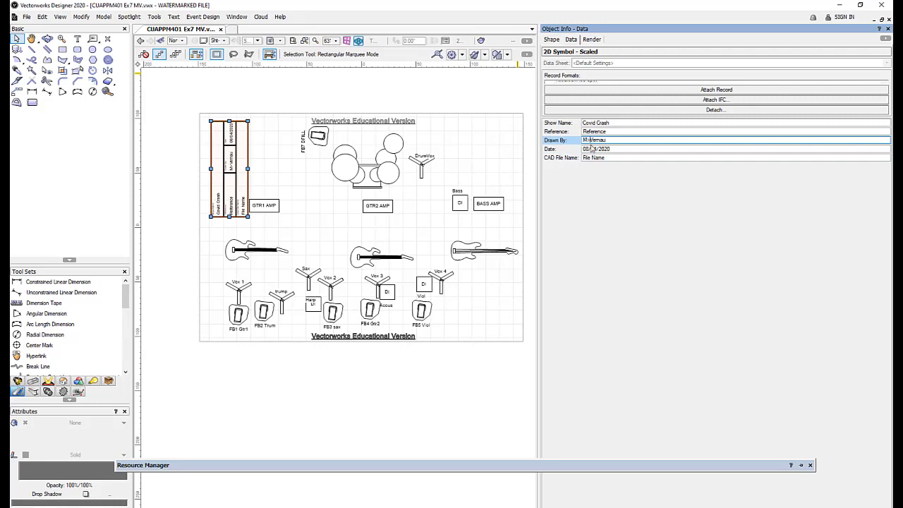
{"action": "type", "text": "."}
Set the title block's CAD File Name to "CUAPPM401 Ex7 MV" and deselect the title block
{"action": "left_click", "coordinate": [582, 158]}
{"action": "type", "text": "CUAPPM401 Ex7 M"}
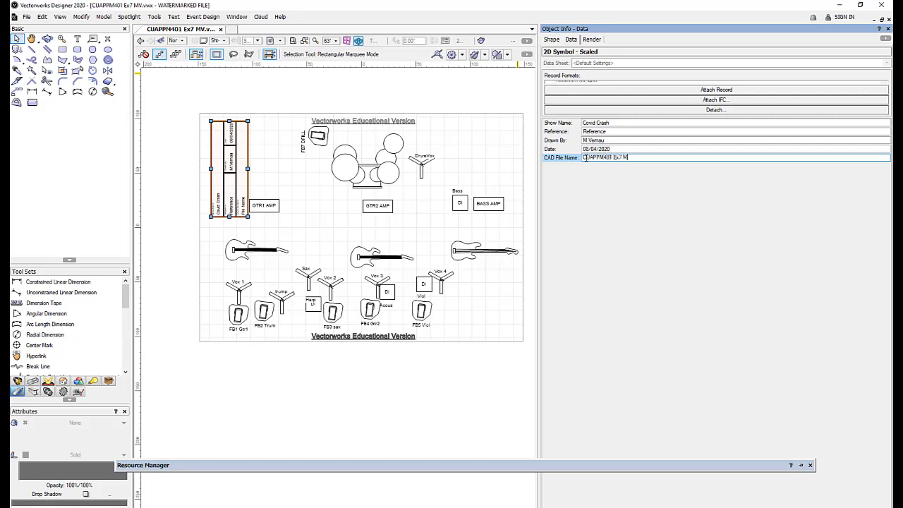
{"action": "type", "text": "V"}
{"action": "key", "text": "Return"}
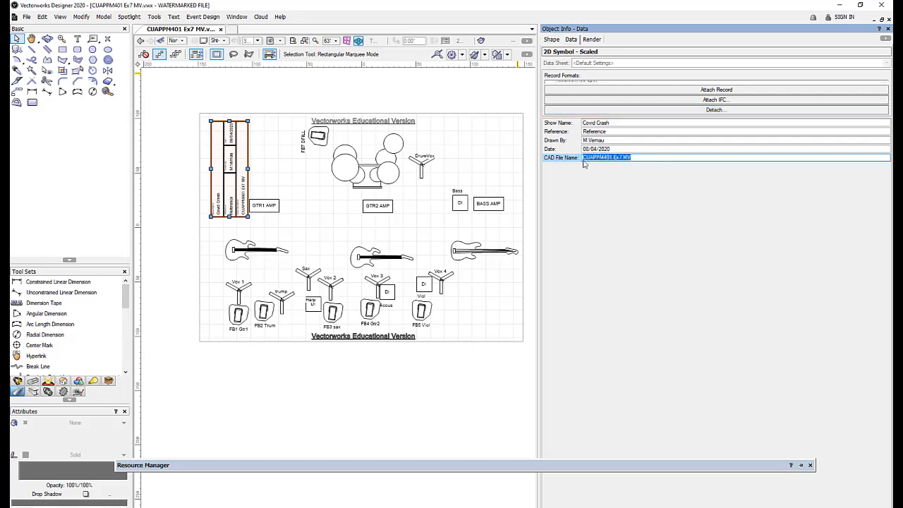
{"action": "left_click", "coordinate": [617, 163]}
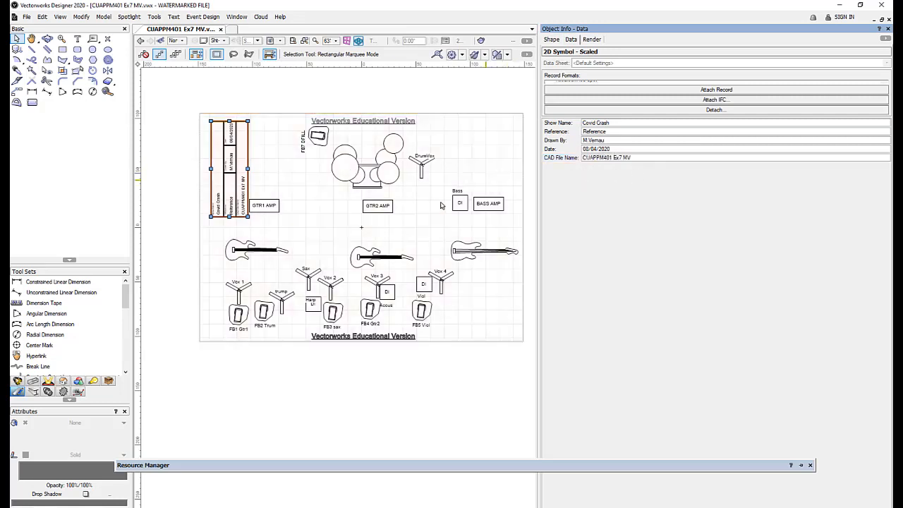
{"action": "left_click", "coordinate": [434, 415]}
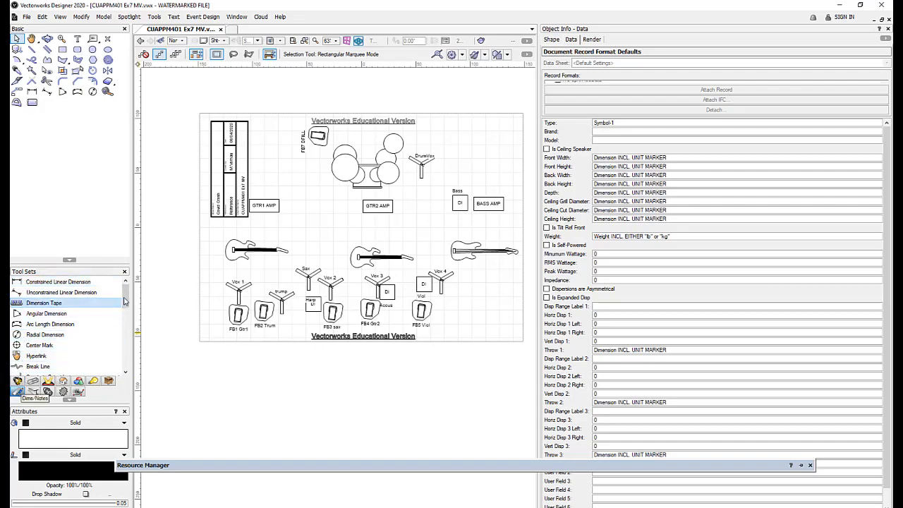
Insert an unstyled Title Block Border on the sheet with its sheet size fitted to the printable area
{"action": "scroll", "coordinate": [128, 322], "scroll_direction": "down", "scroll_amount": 5}
{"action": "scroll", "coordinate": [128, 323], "scroll_direction": "down", "scroll_amount": 1}
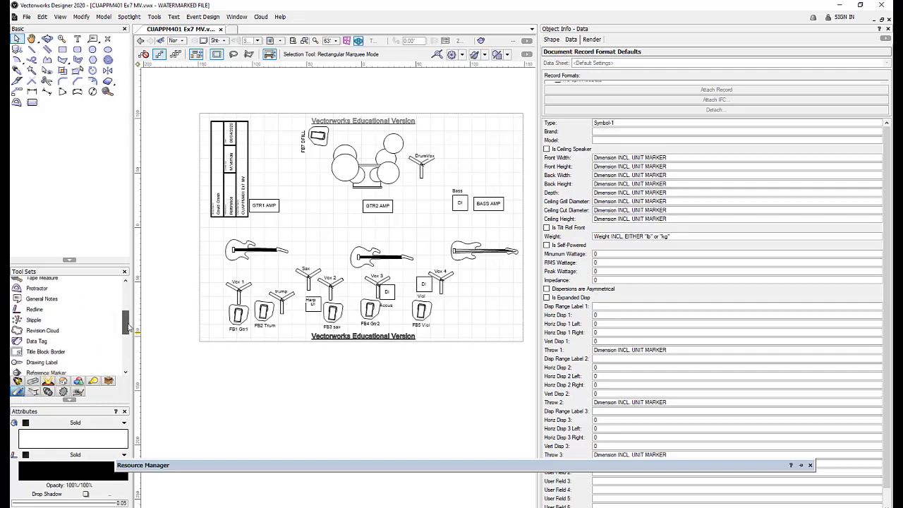
{"action": "left_click", "coordinate": [50, 351]}
{"action": "left_click", "coordinate": [361, 227]}
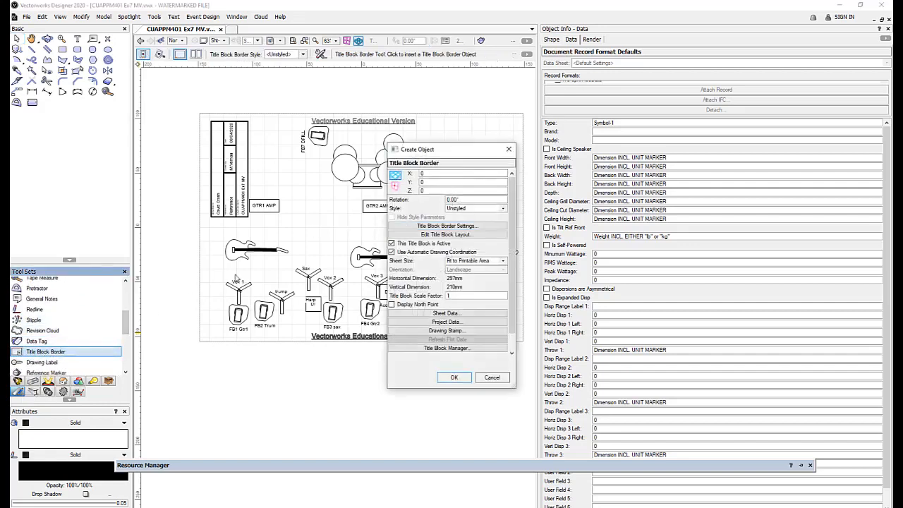
{"action": "left_click", "coordinate": [454, 381]}
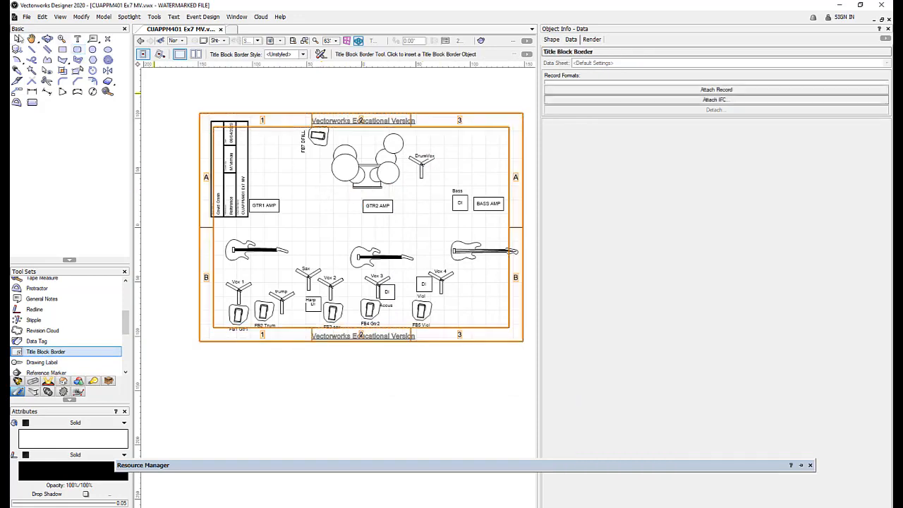
{"action": "left_click", "coordinate": [16, 38]}
{"action": "left_click", "coordinate": [352, 390]}
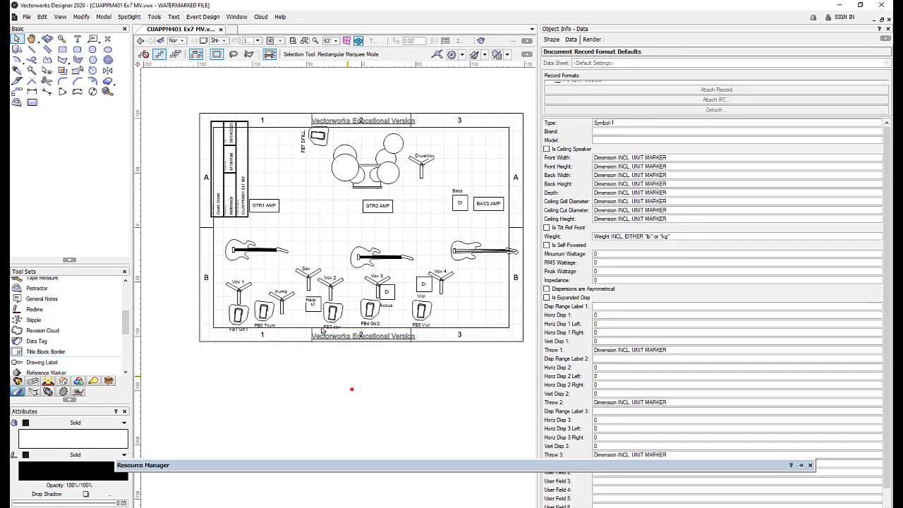
Set the title block border's left, right, top and bottom margins to 9
{"action": "left_click", "coordinate": [273, 130]}
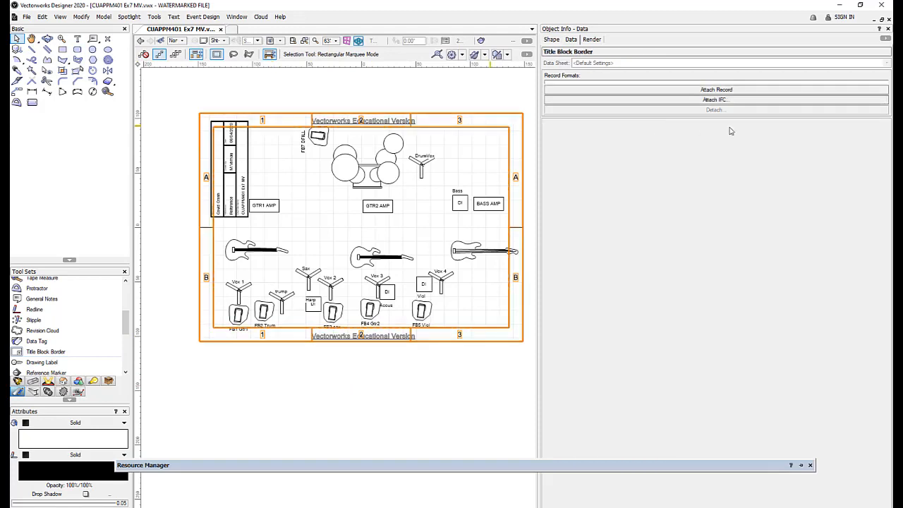
{"action": "left_click", "coordinate": [550, 40]}
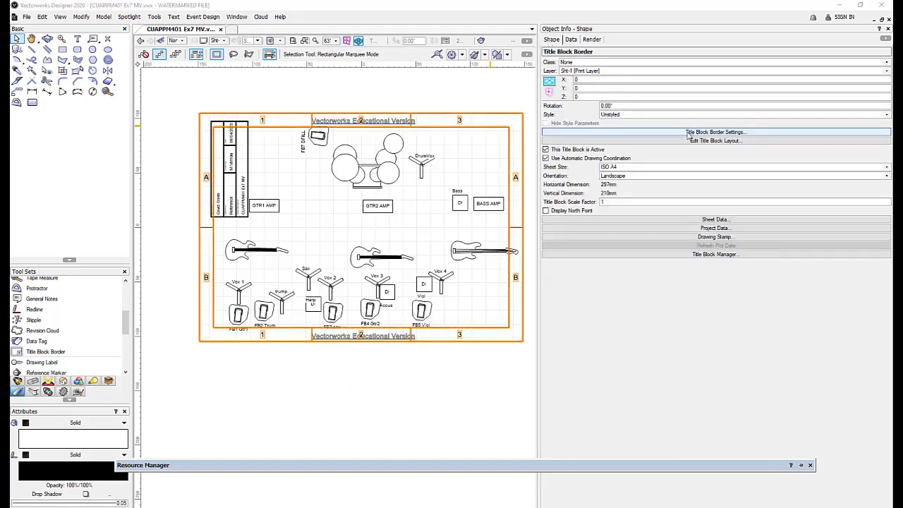
{"action": "left_click", "coordinate": [730, 135]}
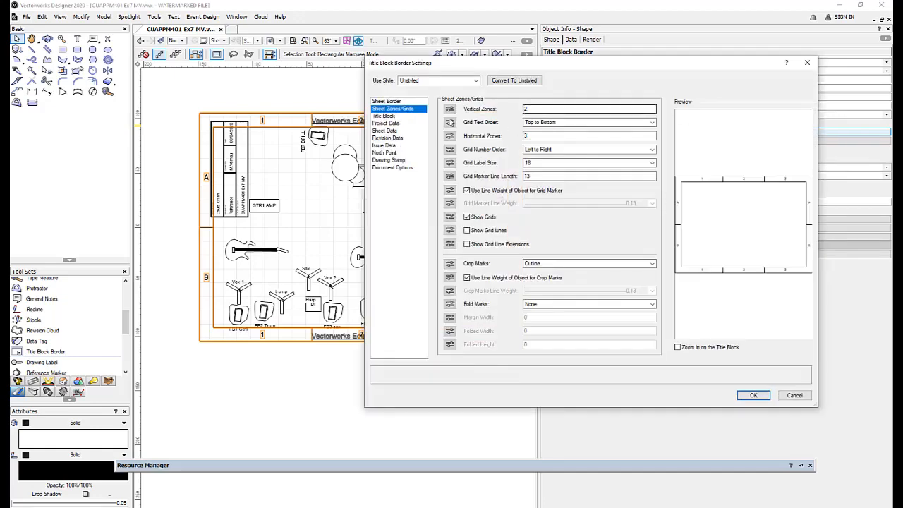
{"action": "left_click", "coordinate": [404, 108]}
{"action": "left_click", "coordinate": [393, 102]}
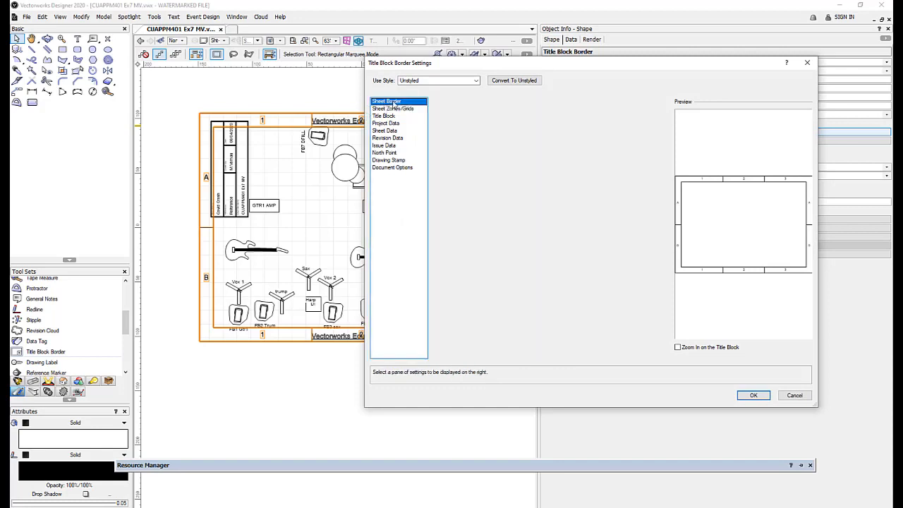
{"action": "double_click", "coordinate": [545, 209]}
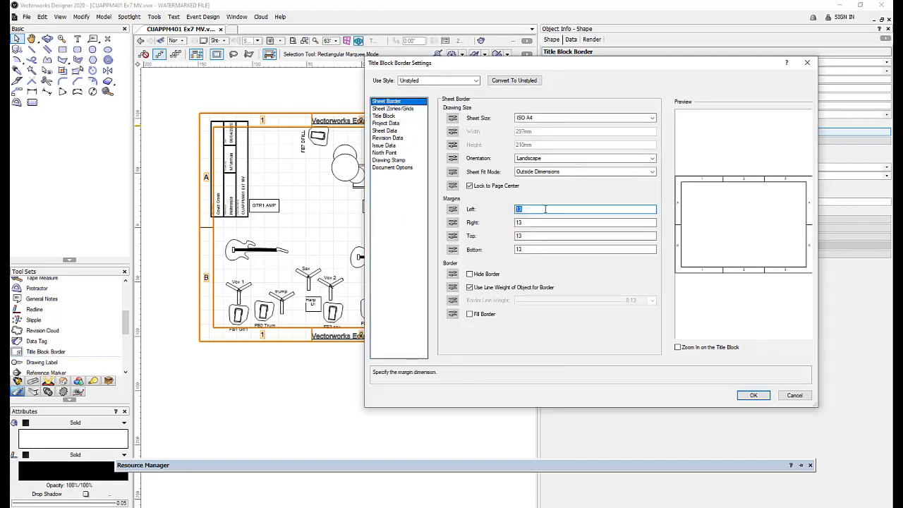
{"action": "type", "text": "9"}
{"action": "key", "text": "Tab"}
{"action": "type", "text": "9"}
{"action": "key", "text": "Tab"}
{"action": "type", "text": "9"}
{"action": "key", "text": "Tab"}
{"action": "type", "text": "9"}
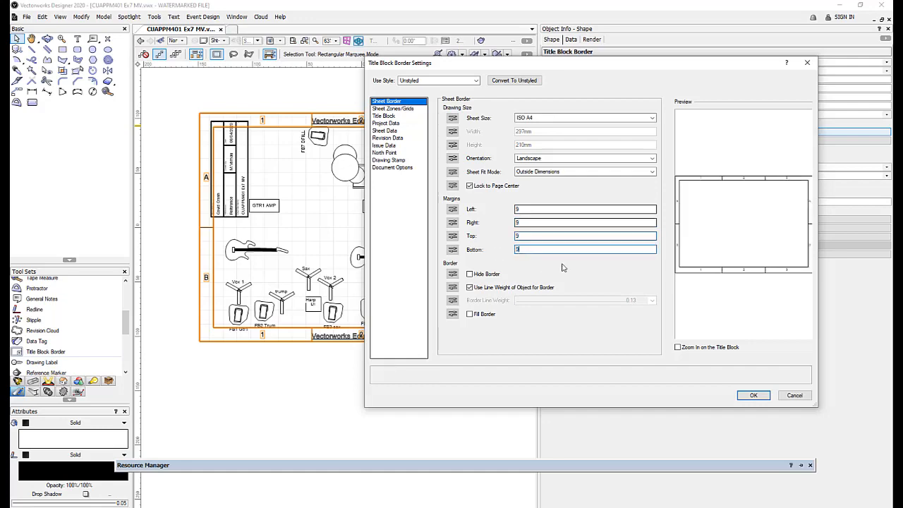
{"action": "left_click", "coordinate": [753, 395]}
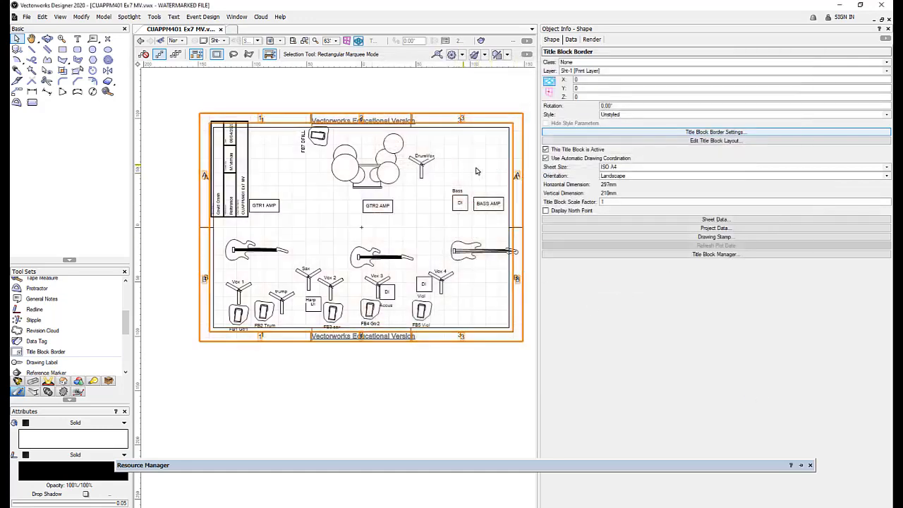
Move the title block down and inward so it sits clear of the border lines
{"action": "left_click", "coordinate": [247, 159]}
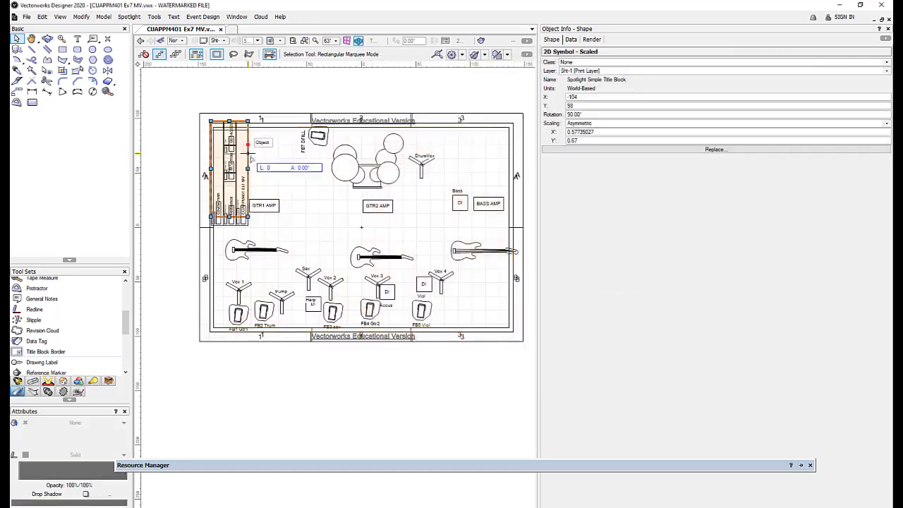
{"action": "left_click_drag", "start_coordinate": [254, 155], "coordinate": [254, 155]}
{"action": "left_click", "coordinate": [285, 162]}
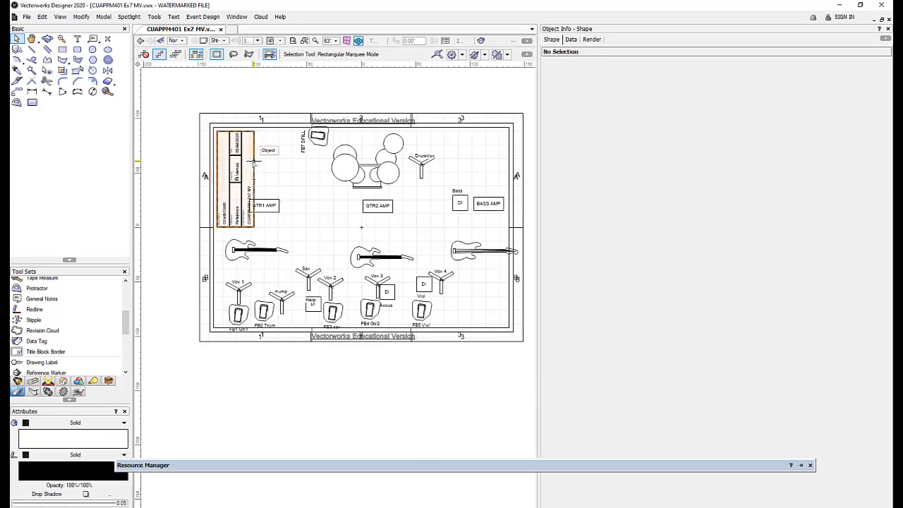
{"action": "left_click", "coordinate": [254, 163]}
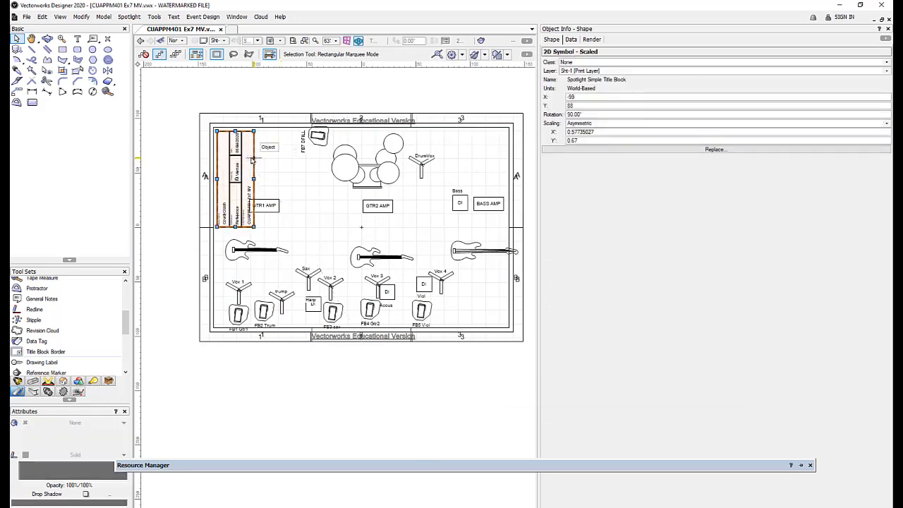
{"action": "scroll", "coordinate": [253, 162], "scroll_direction": "up", "scroll_amount": 3}
{"action": "left_click", "coordinate": [240, 149]}
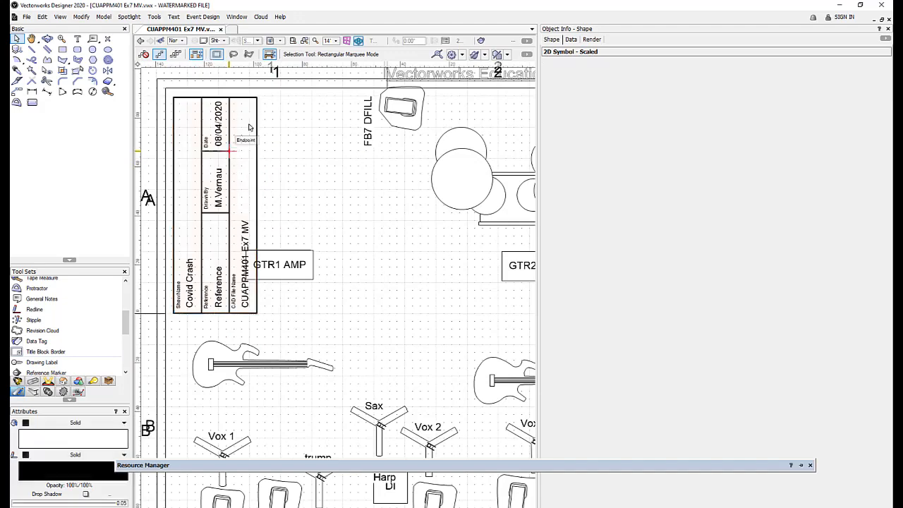
Delete the duplicate title block border that uses the Fit to Printable Area sheet size
{"action": "left_click", "coordinate": [306, 89]}
{"action": "left_click", "coordinate": [349, 151]}
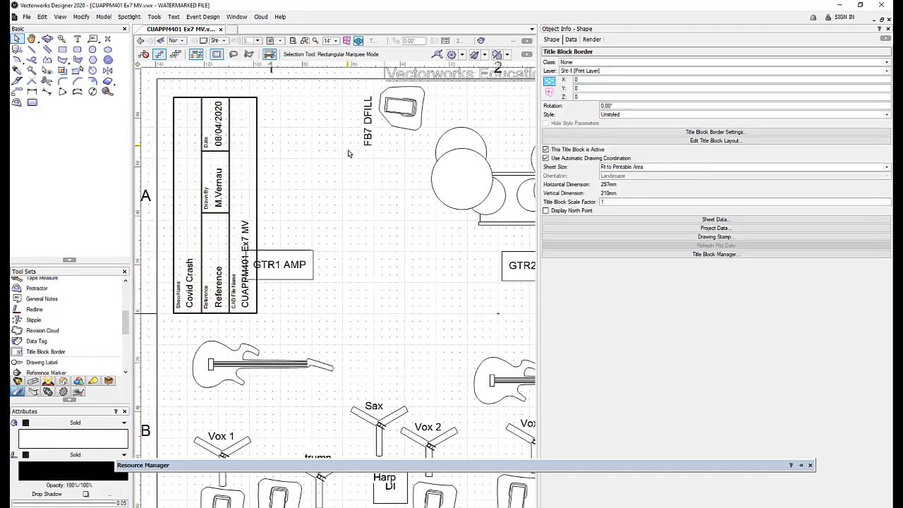
{"action": "scroll", "coordinate": [348, 152], "scroll_direction": "down", "scroll_amount": 1}
{"action": "scroll", "coordinate": [348, 152], "scroll_direction": "up", "scroll_amount": 2}
{"action": "scroll", "coordinate": [348, 152], "scroll_direction": "down", "scroll_amount": 3}
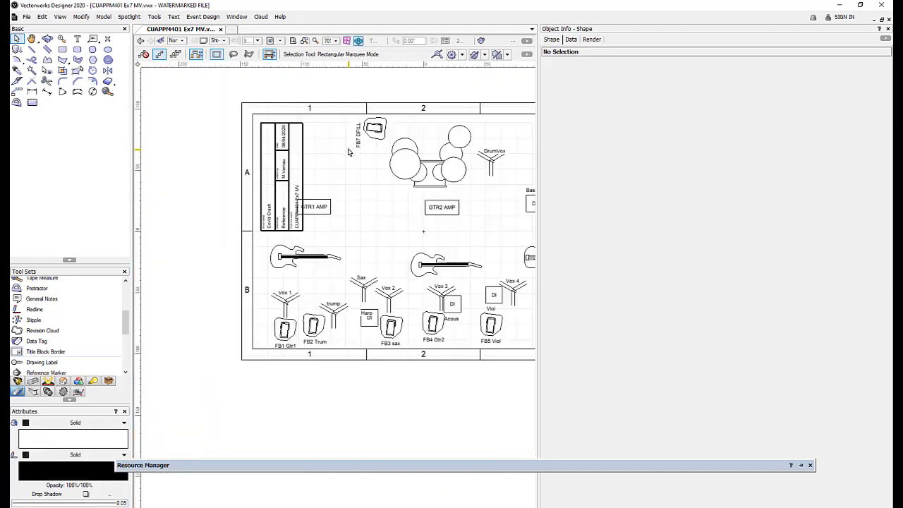
Set the remaining title block border to 5 vertical zones and 8 horizontal zones
{"action": "left_click", "coordinate": [329, 110]}
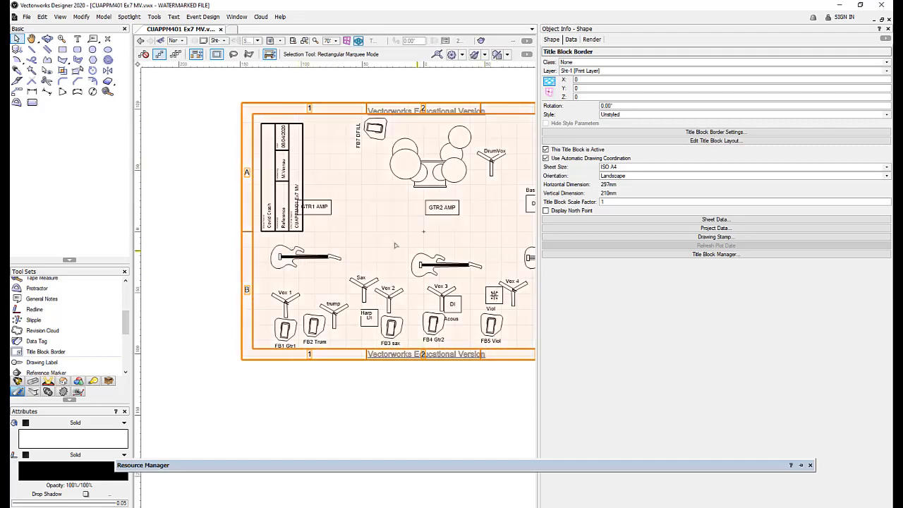
{"action": "left_click", "coordinate": [703, 132]}
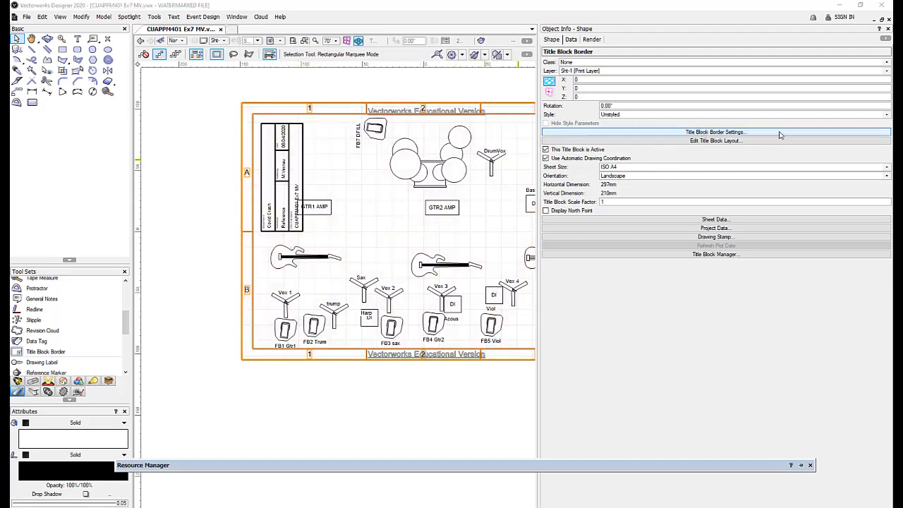
{"action": "left_click", "coordinate": [389, 115]}
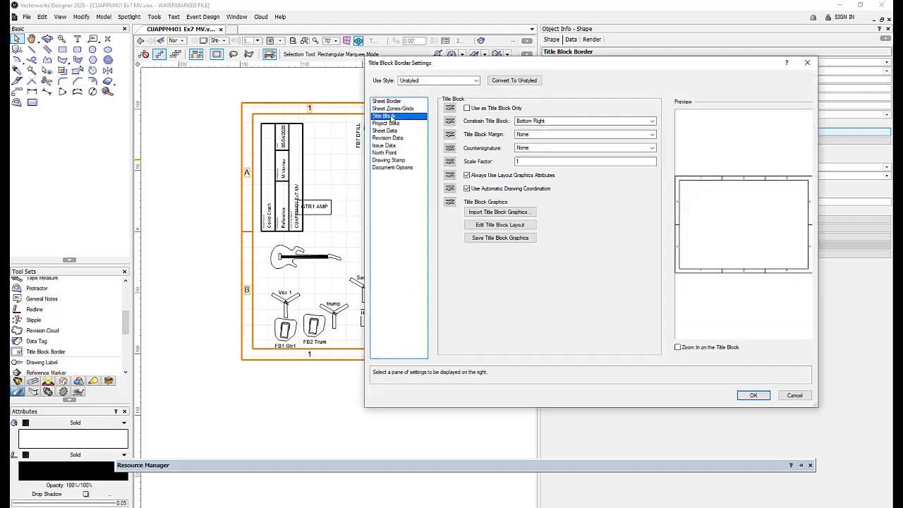
{"action": "left_click", "coordinate": [392, 108]}
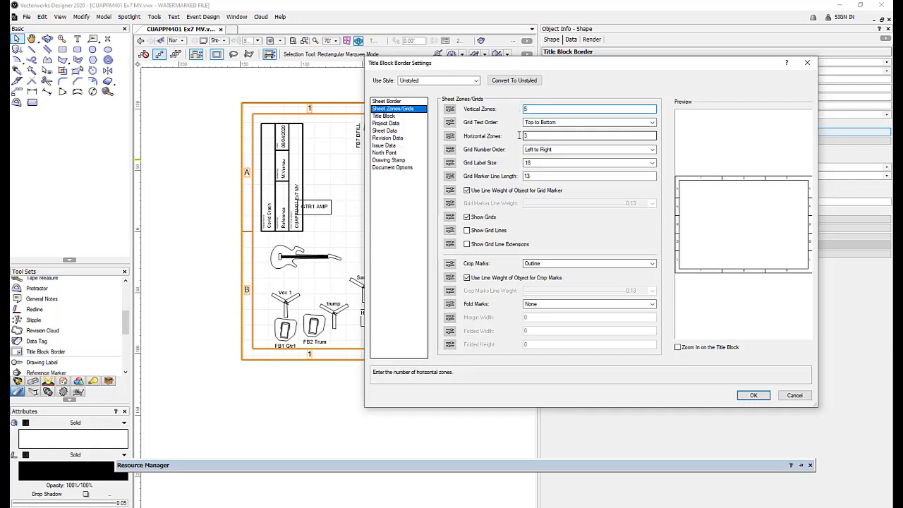
{"action": "left_click_drag", "start_coordinate": [529, 135], "coordinate": [518, 136]}
{"action": "type", "text": "8"}
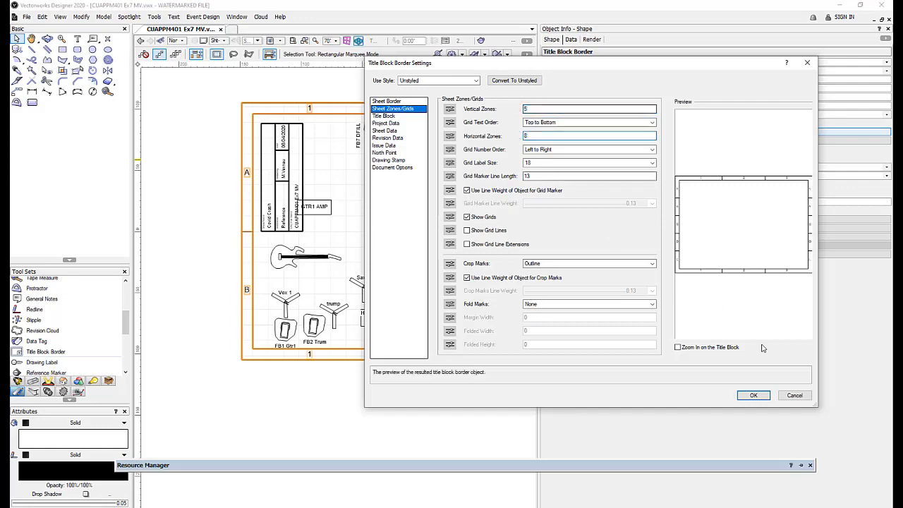
{"action": "left_click", "coordinate": [753, 395]}
{"action": "mouse_move", "coordinate": [470, 363]}
{"action": "middle_mouse_down"}
{"action": "mouse_move", "coordinate": [351, 365]}
{"action": "mouse_move", "coordinate": [389, 366]}
{"action": "middle_mouse_up"}
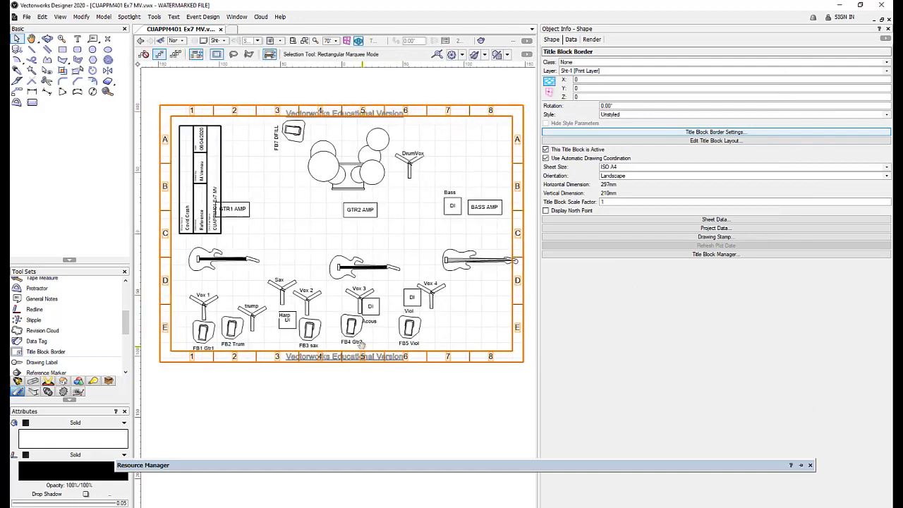
Move the title block into the upper-left inside corner of the border and deselect it
{"action": "left_click", "coordinate": [225, 145]}
{"action": "scroll", "coordinate": [207, 163], "scroll_direction": "up", "scroll_amount": 2}
{"action": "middle_click_drag", "start_coordinate": [239, 169], "coordinate": [382, 221]}
{"action": "left_click", "coordinate": [345, 185]}
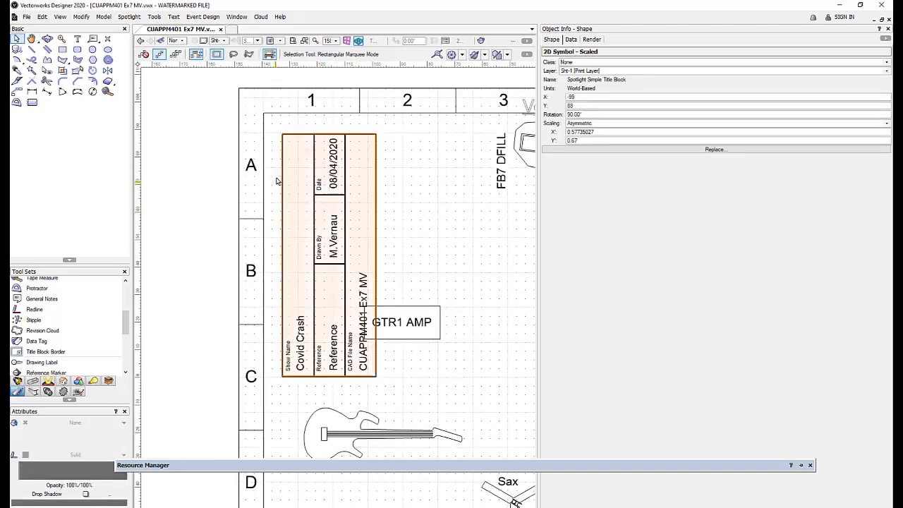
{"action": "left_click_drag", "start_coordinate": [285, 184], "coordinate": [266, 164]}
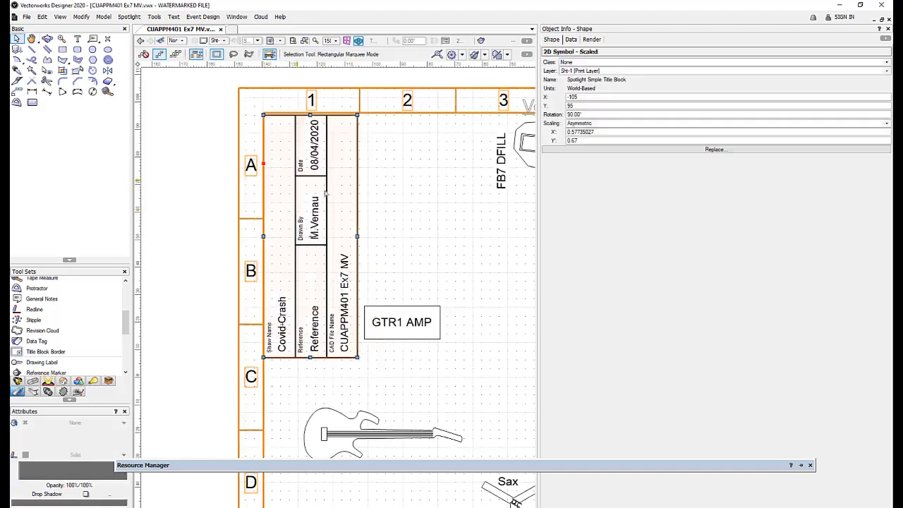
{"action": "left_click", "coordinate": [377, 201]}
{"action": "scroll", "coordinate": [389, 207], "scroll_direction": "down", "scroll_amount": 5}
{"action": "mouse_move", "coordinate": [394, 213]}
{"action": "middle_mouse_down"}
{"action": "mouse_move", "coordinate": [303, 205]}
{"action": "mouse_move", "coordinate": [318, 185]}
{"action": "mouse_move", "coordinate": [302, 178]}
{"action": "middle_mouse_up"}
{"action": "scroll", "coordinate": [303, 199], "scroll_direction": "up", "scroll_amount": 2}
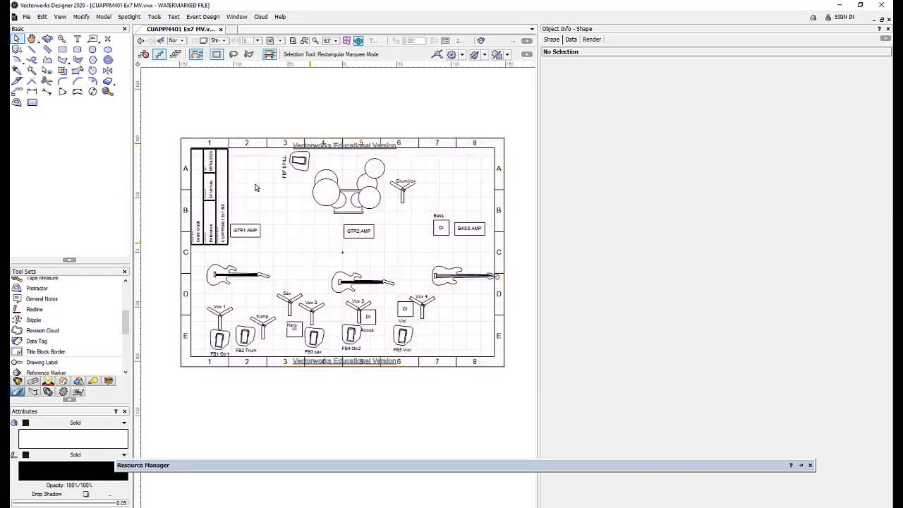
Export the sheet as the PDF "CUAPPM401 Ex7 MV" to the Desktop at 300 DPI and close the opened PDF
{"action": "left_click", "coordinate": [27, 18]}
{"action": "mouse_move", "coordinate": [82, 277]}
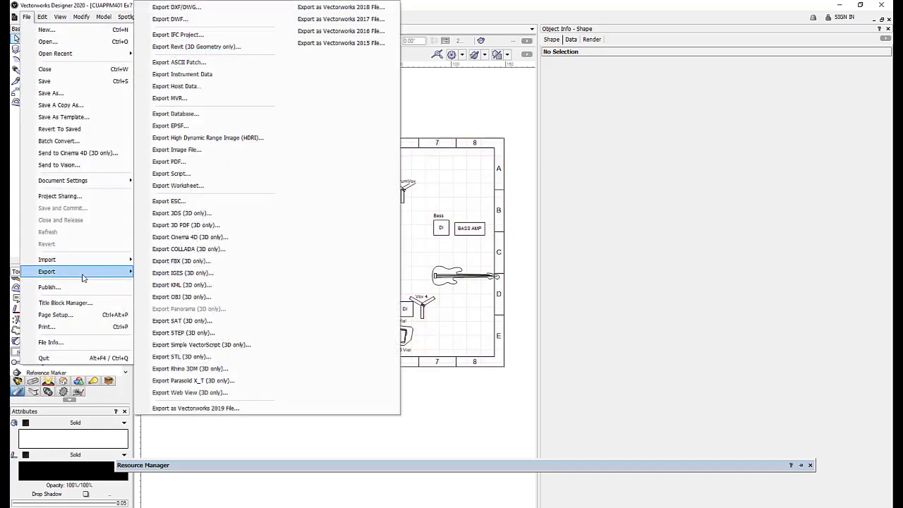
{"action": "left_click", "coordinate": [169, 162]}
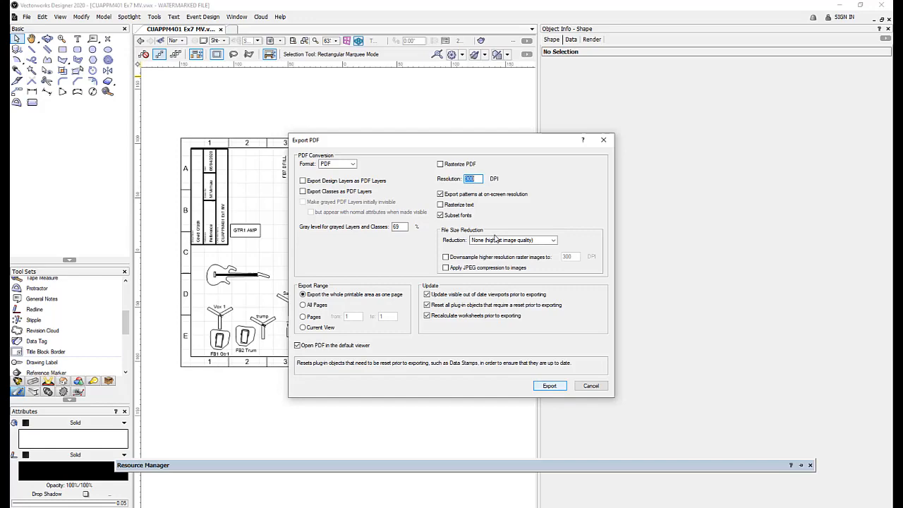
{"action": "left_click", "coordinate": [550, 385]}
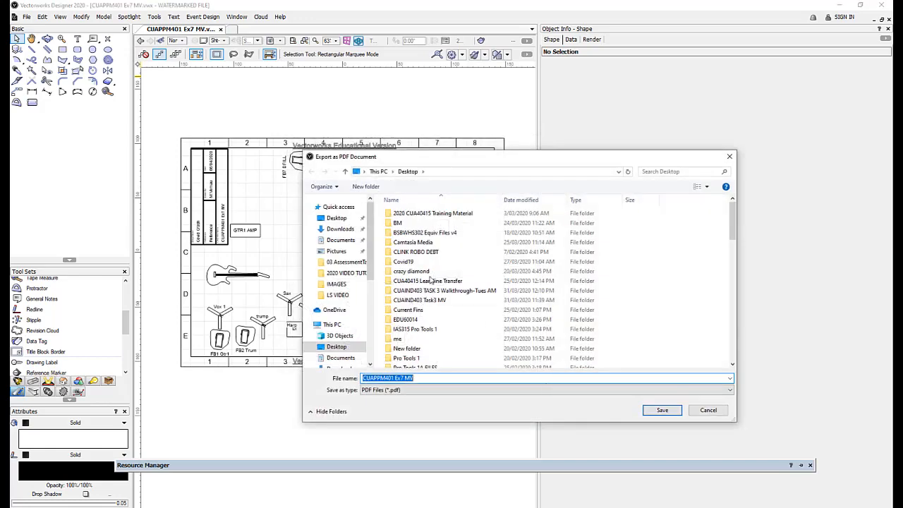
{"action": "left_click", "coordinate": [336, 218]}
{"action": "left_click", "coordinate": [648, 410]}
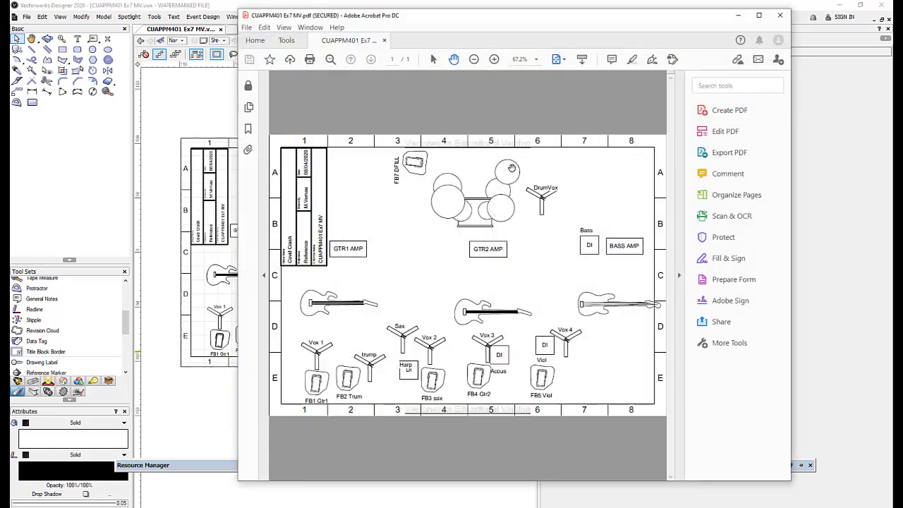
{"action": "left_click", "coordinate": [779, 15]}
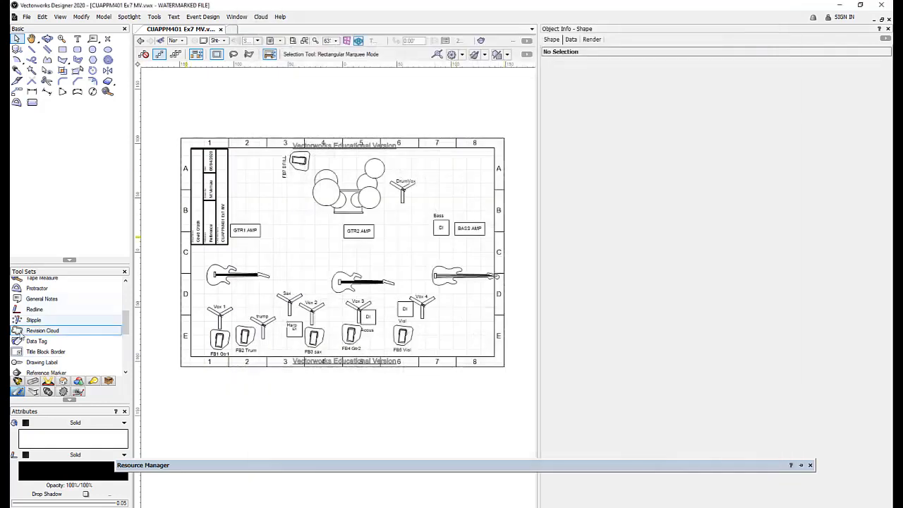